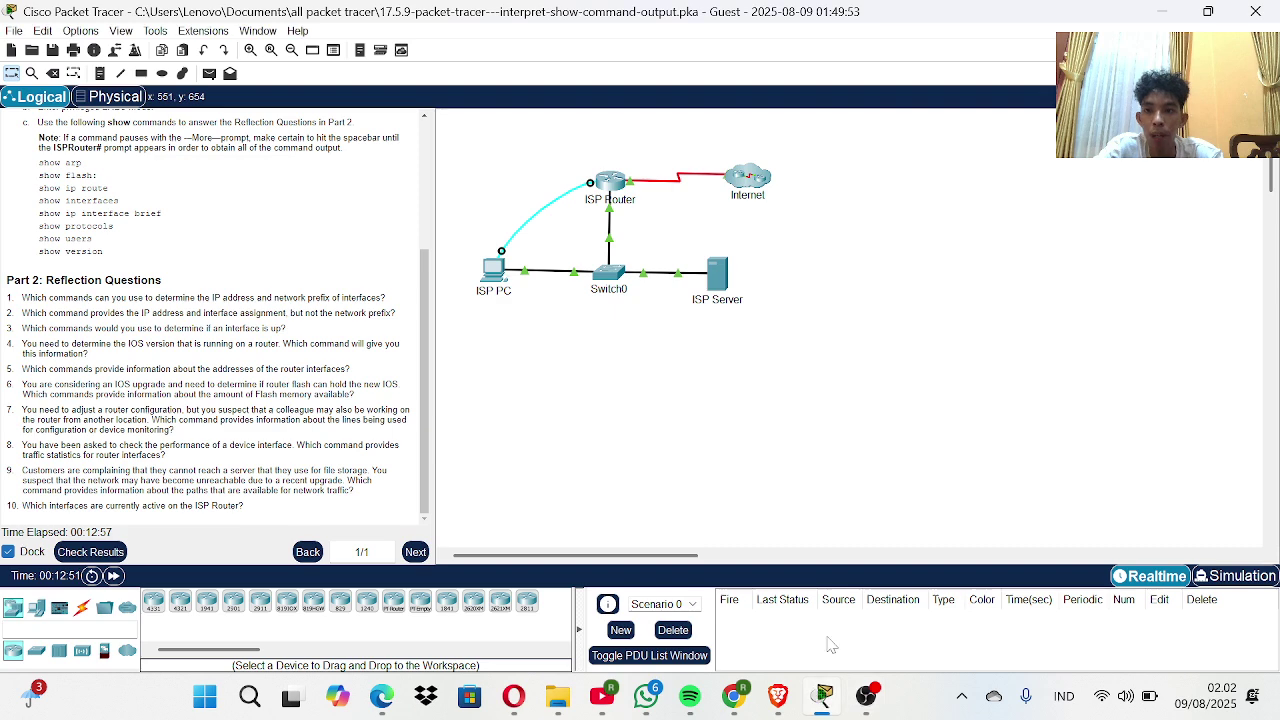
- Open the Terminal application on ISP PC and start a console session to ISPRouter
scroll(265, 240, "up", 3)
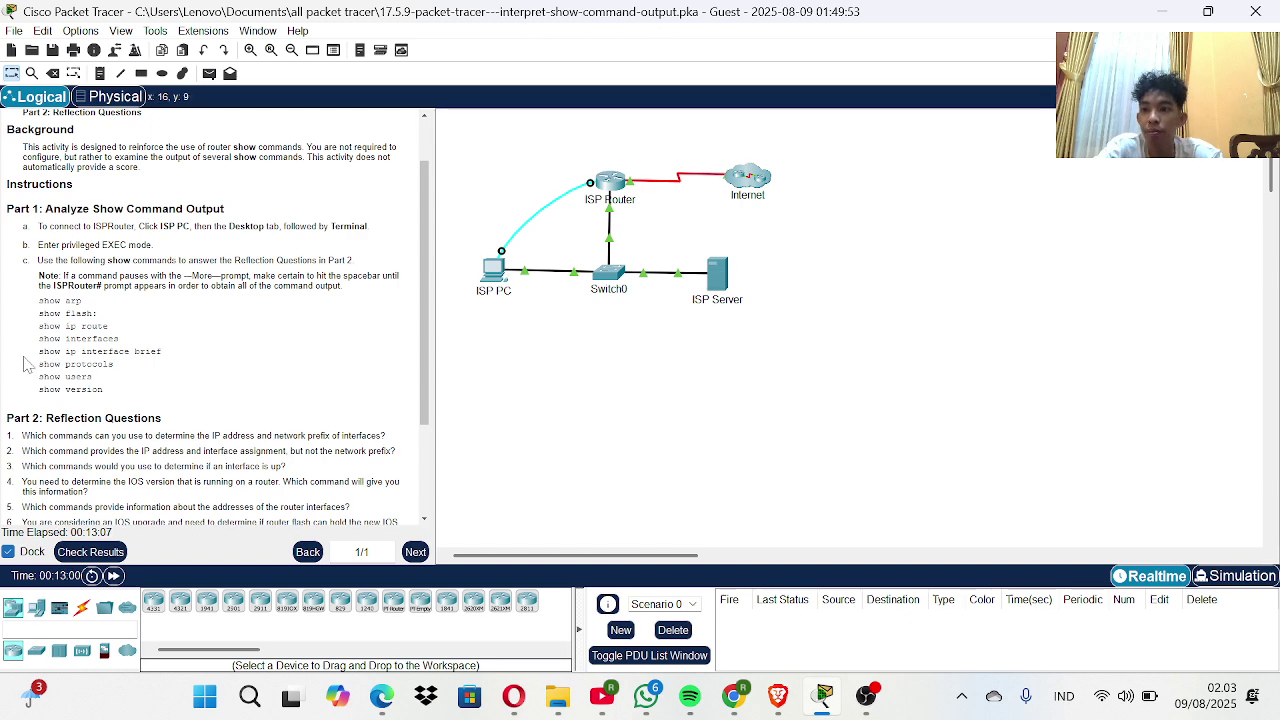
scroll(110, 275, "up", 2)
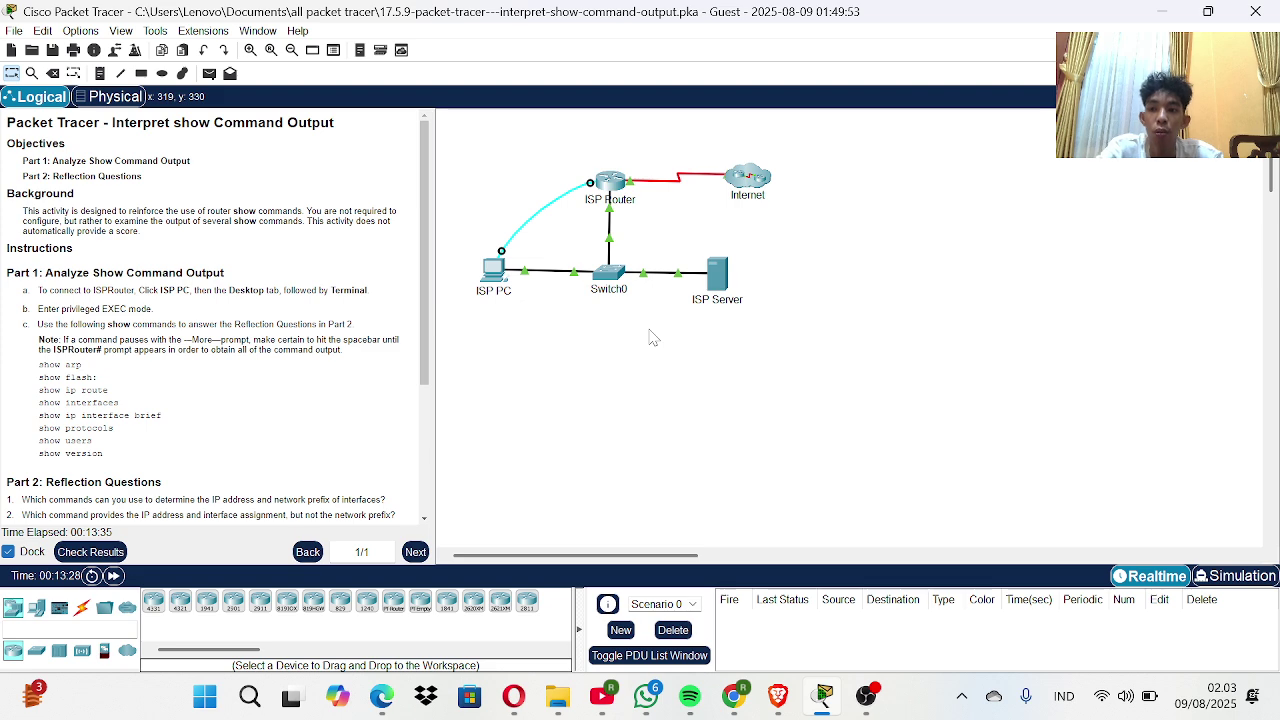
scroll(345, 490, "down", 1)
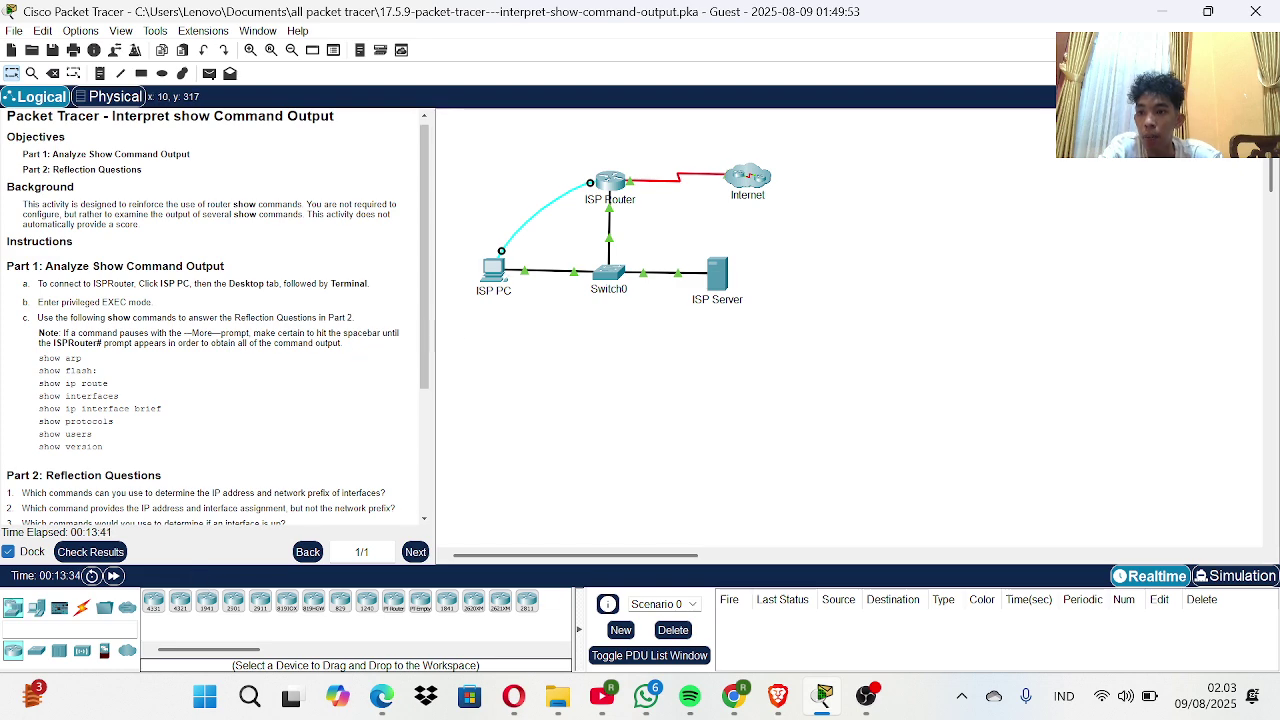
scroll(130, 260, "up", 1)
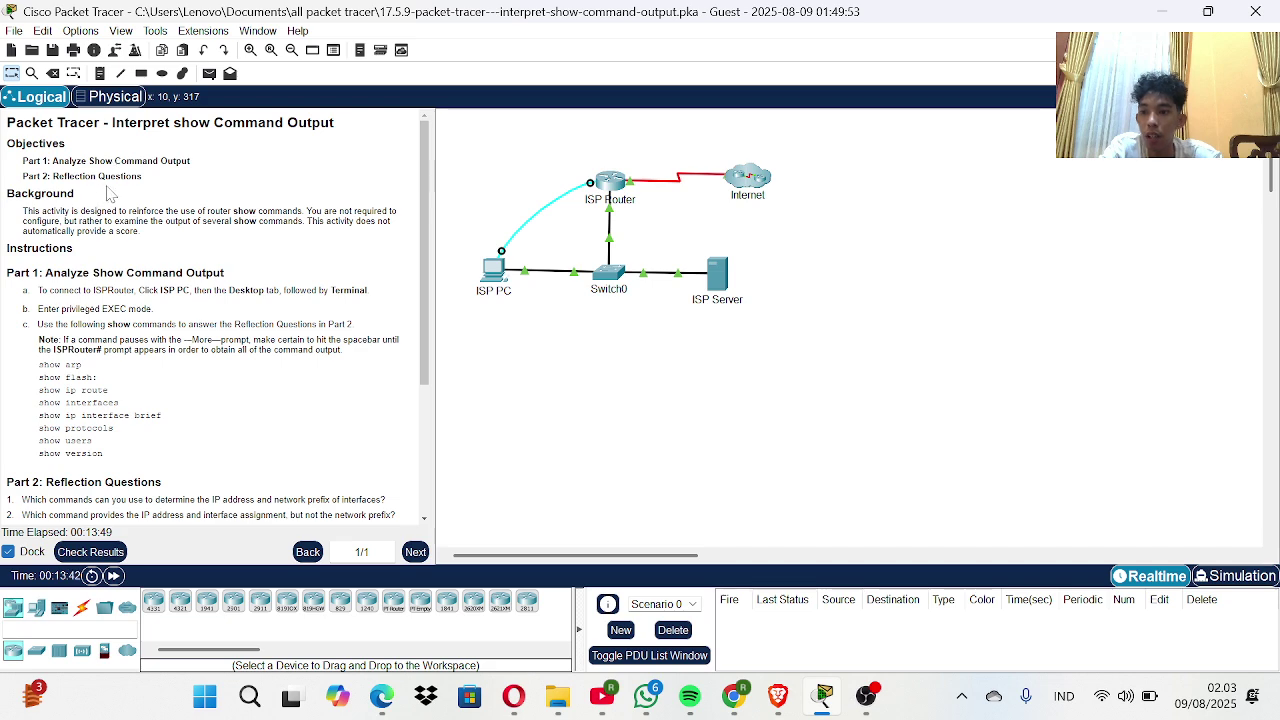
scroll(111, 194, "down", 1)
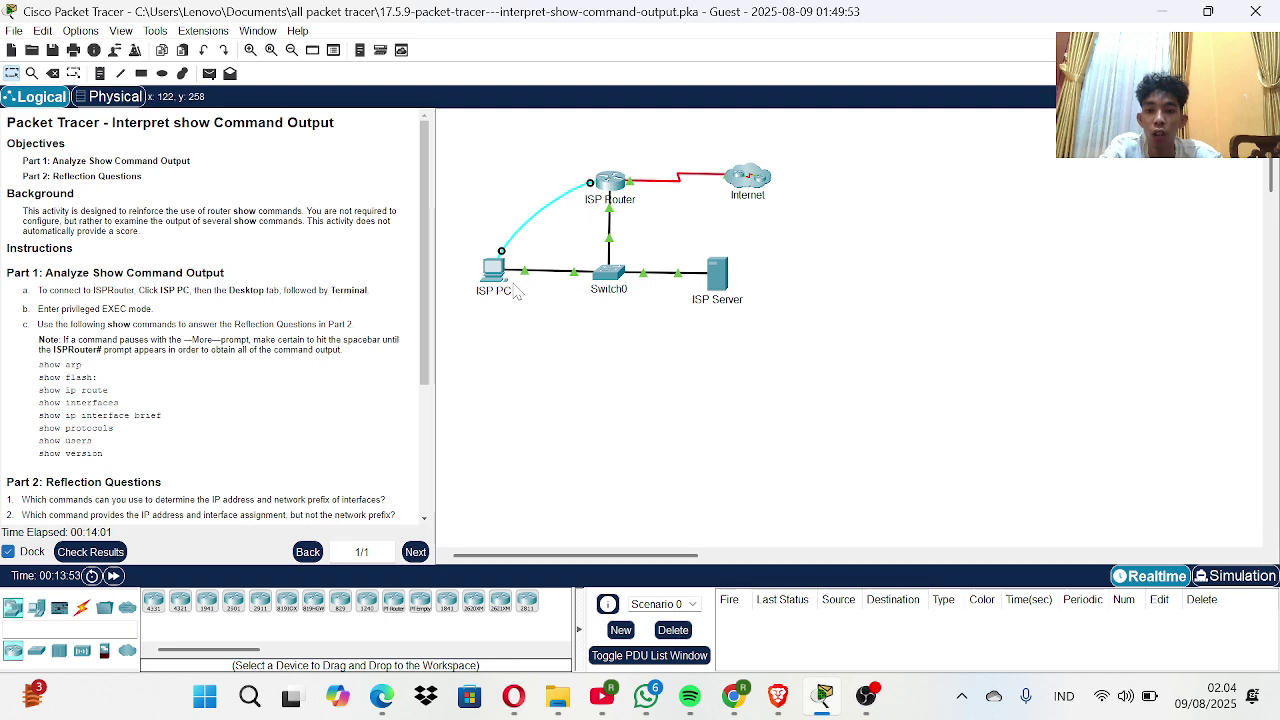
left_click(503, 285)
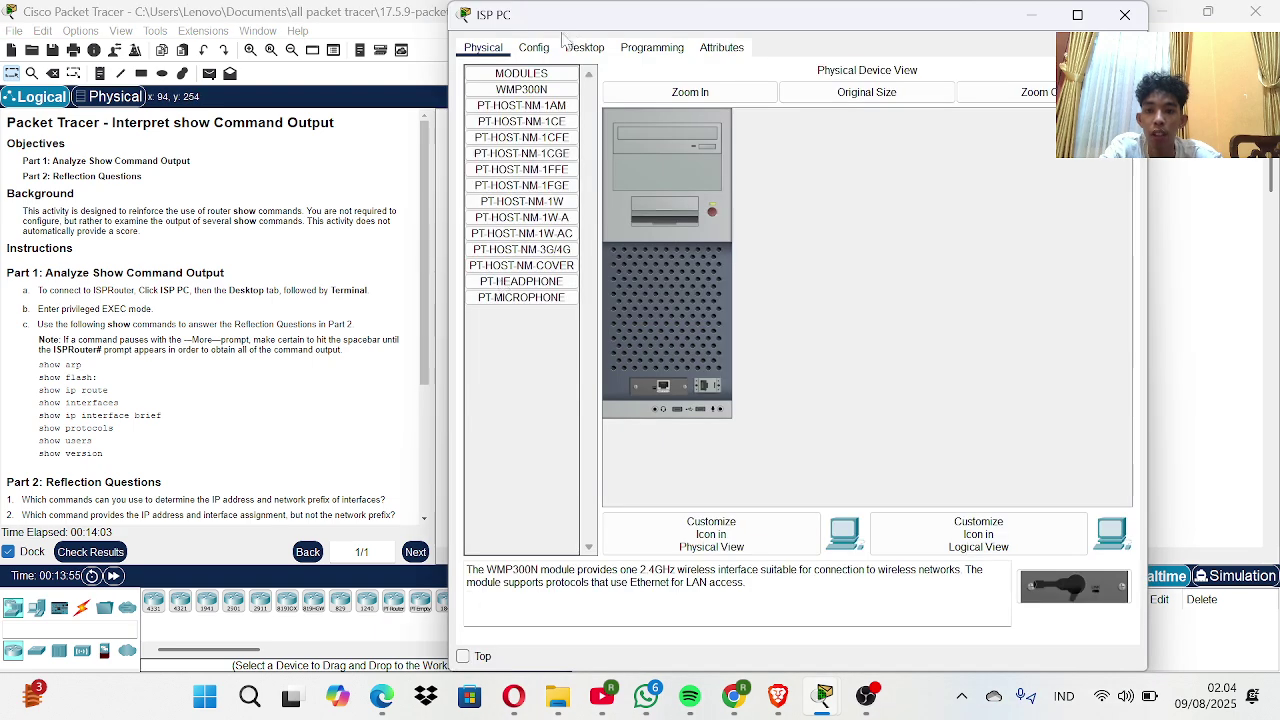
left_click(584, 48)
left_click(775, 96)
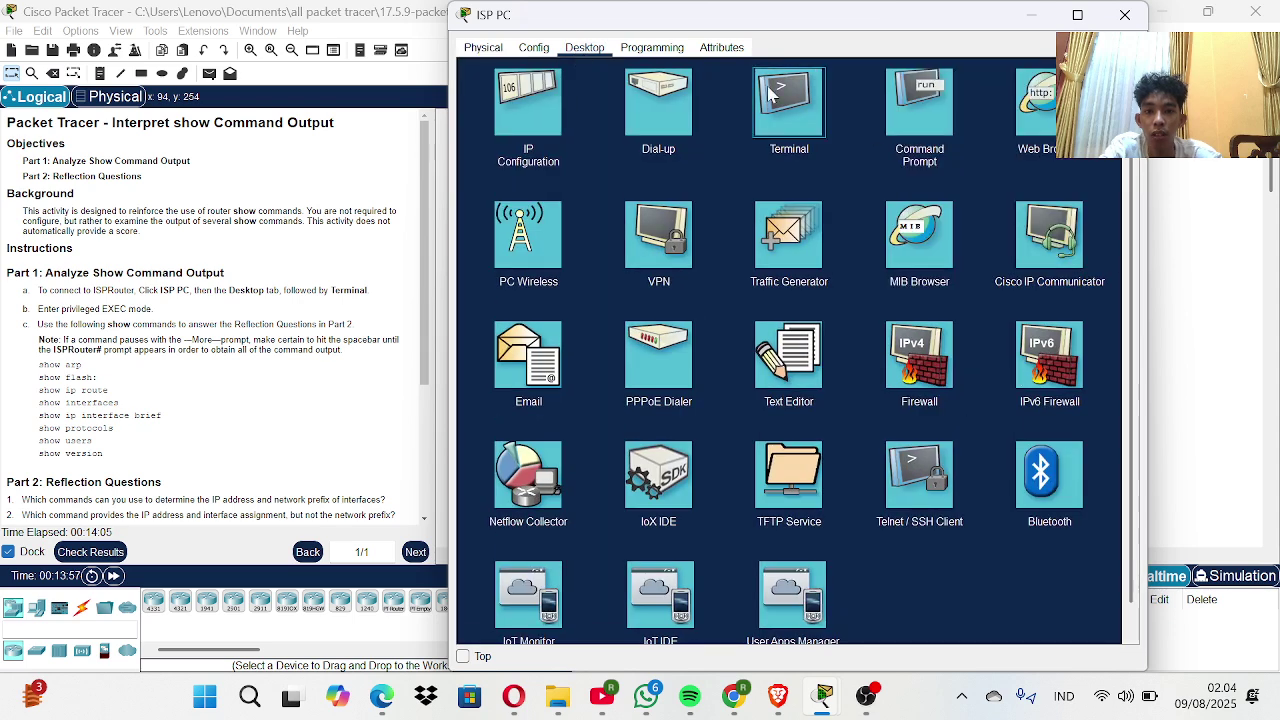
left_click(1086, 219)
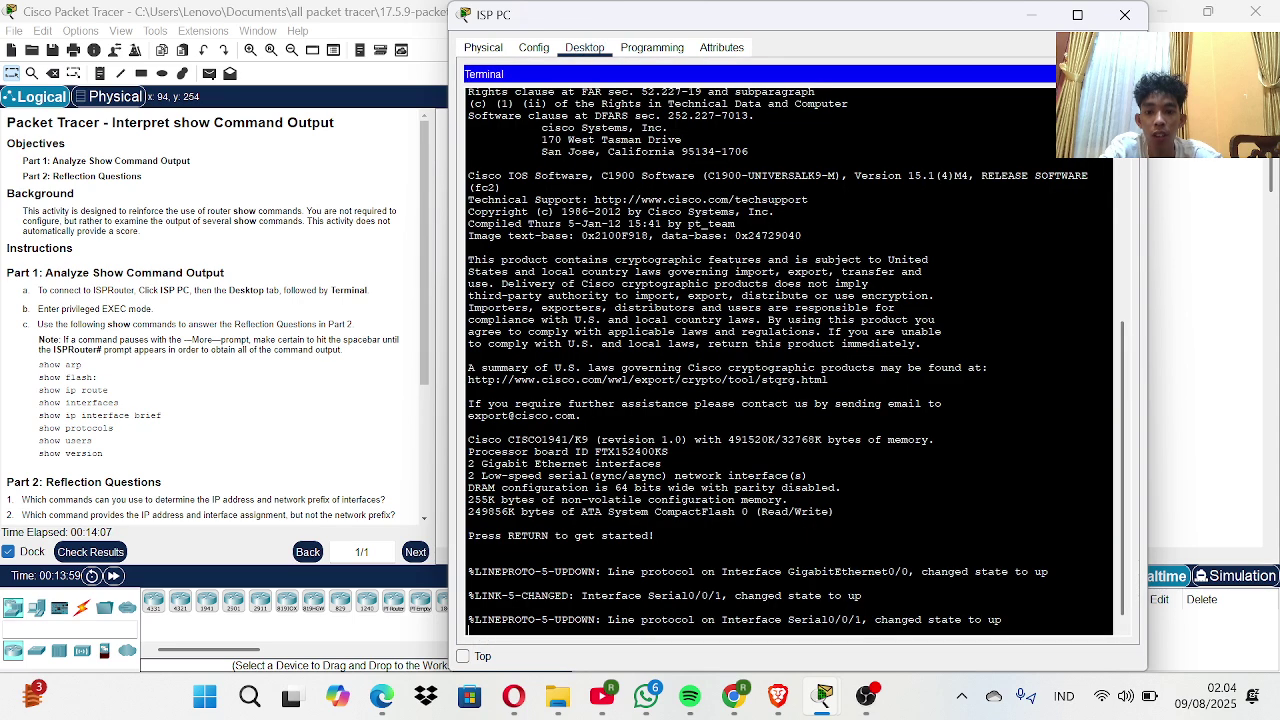
- Bring up the ISPRouter command prompt and enter privileged EXEC mode with en
key("Return")
key("Return")
key("Return")
key("Return")
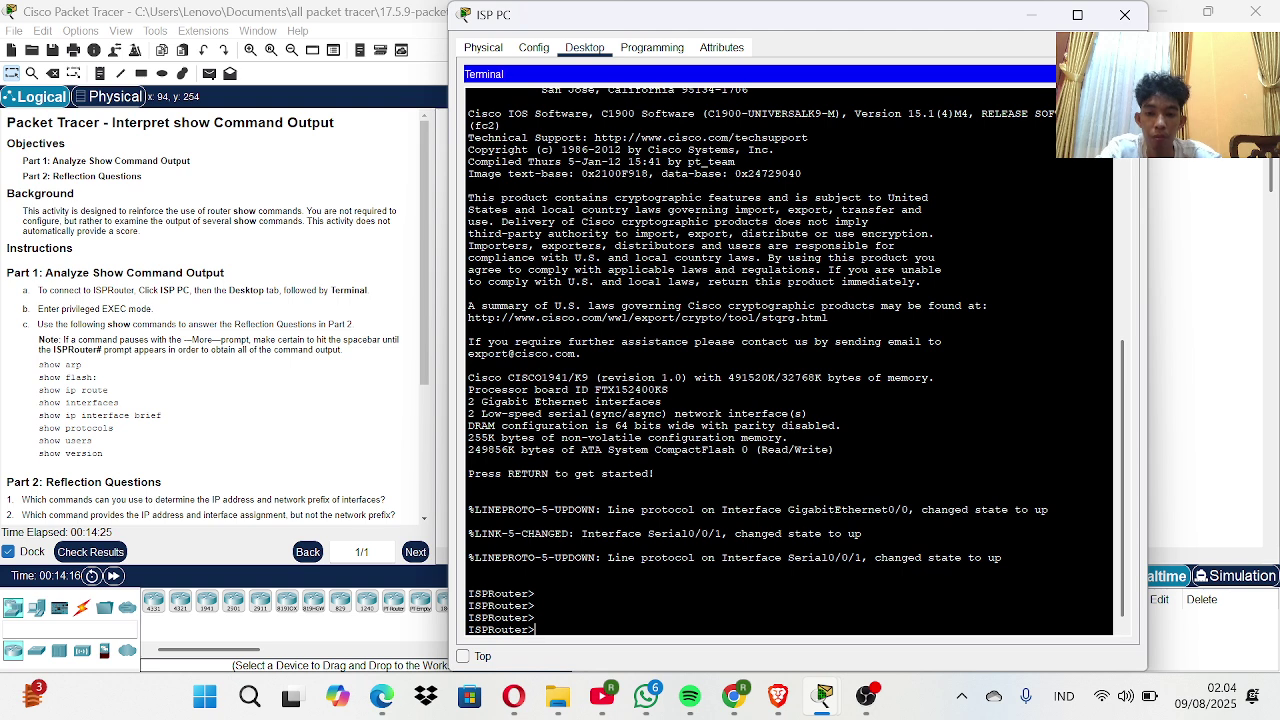
type("en")
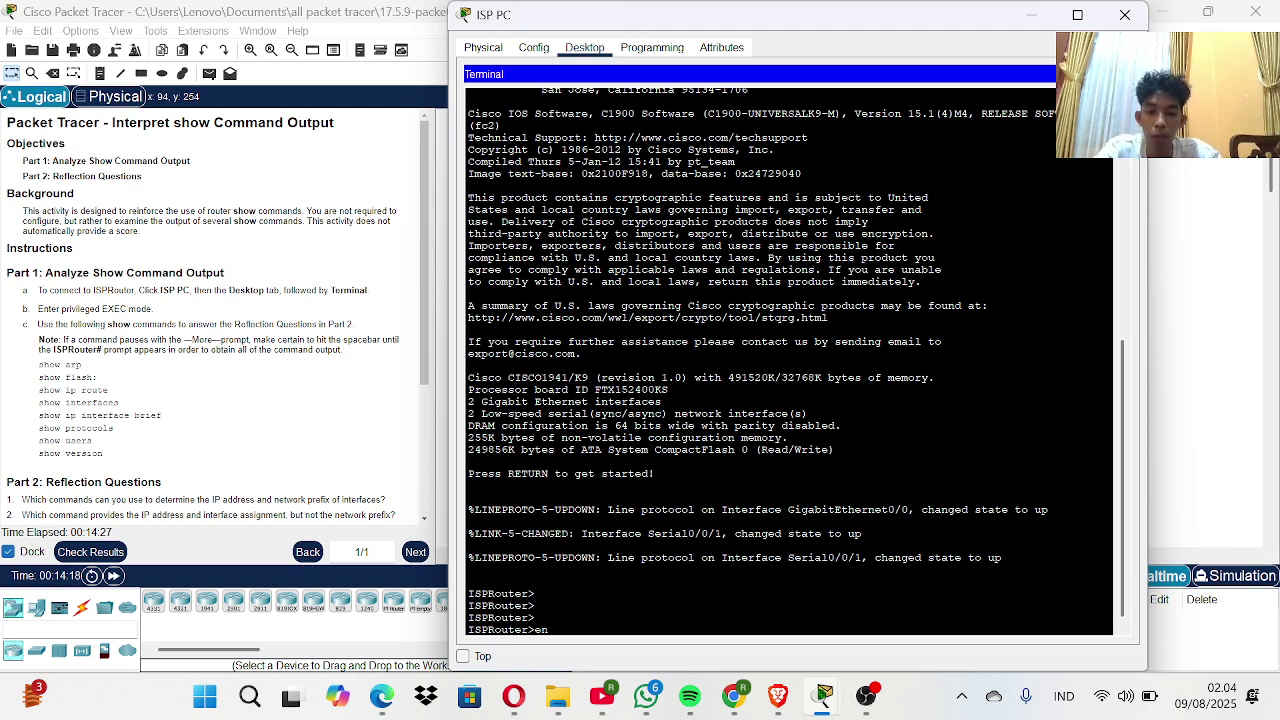
key("Return")
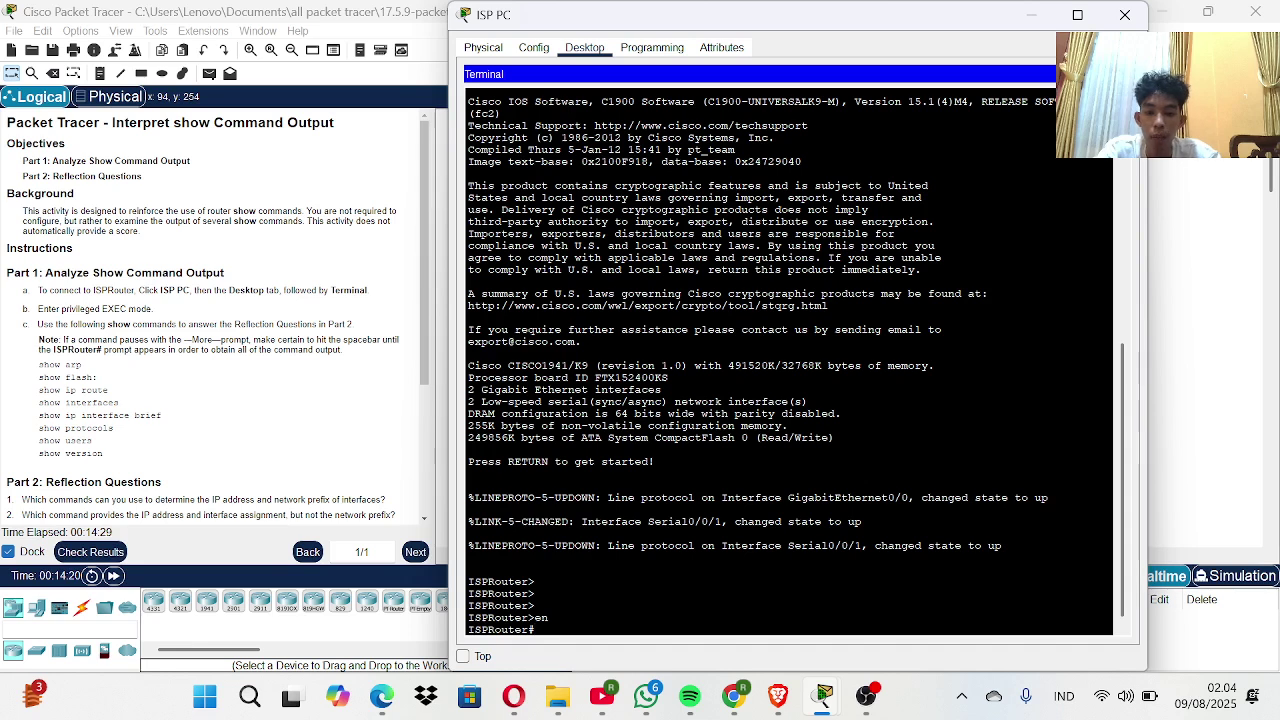
- Run show arp on ISPRouter to display its ARP table
type("sho")
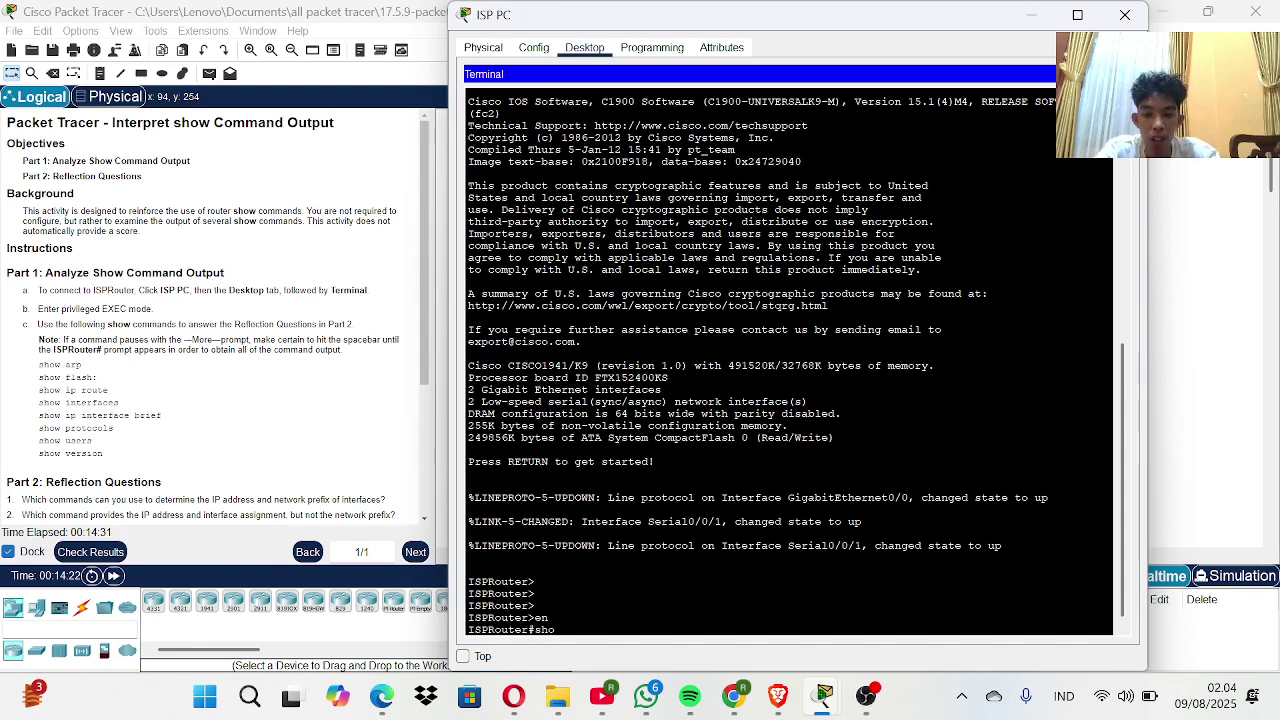
type("w arp")
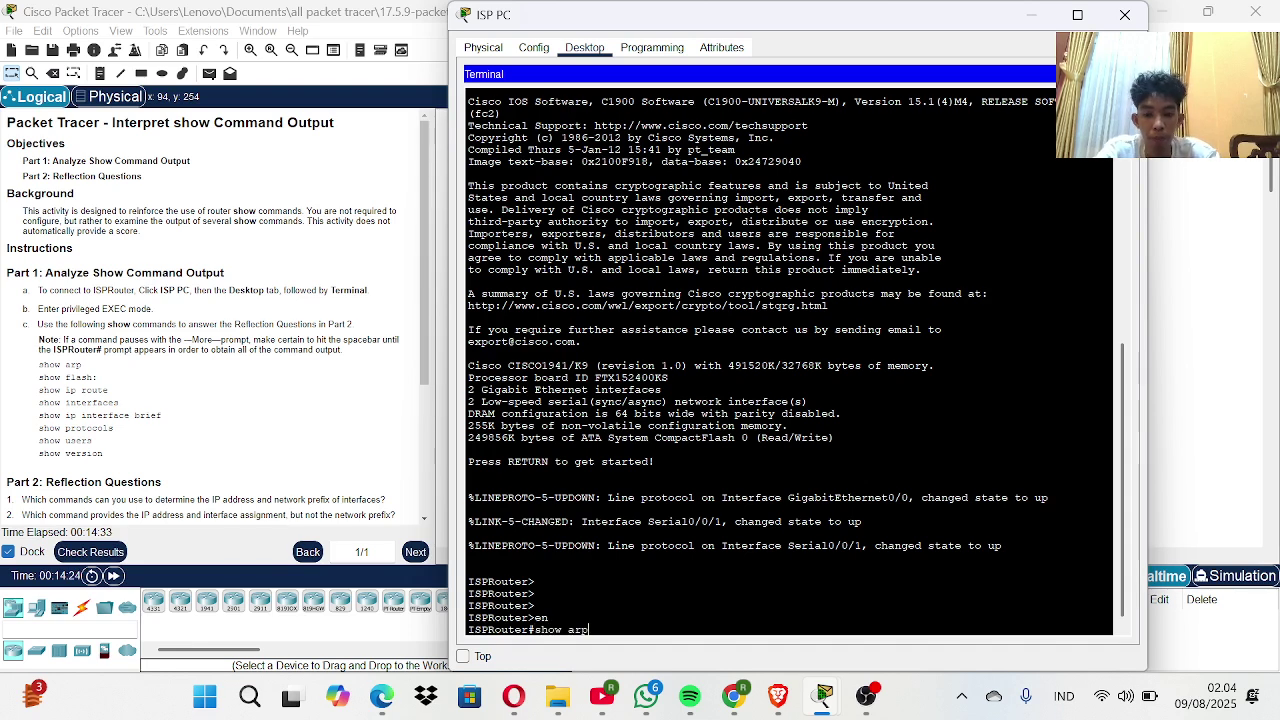
key("Return")
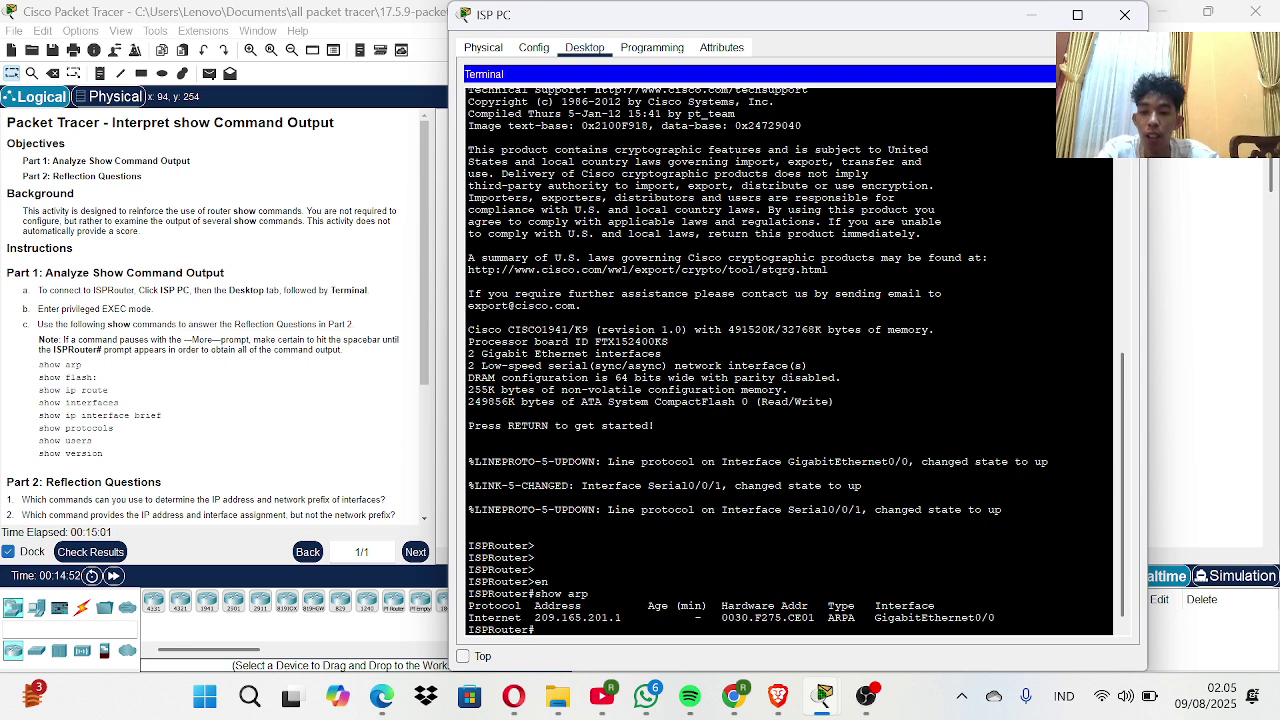
- List the contents of ISPRouter's flash memory with show flash and again with show flash:
type("show")
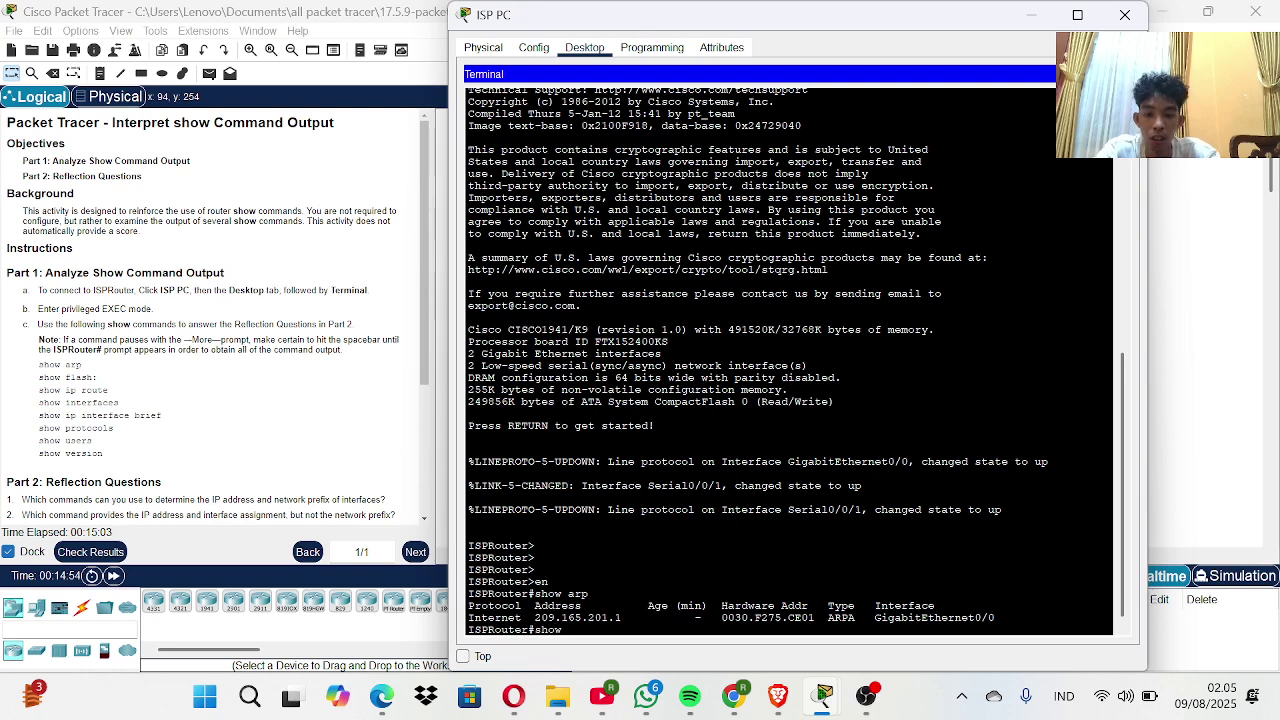
type(" flash")
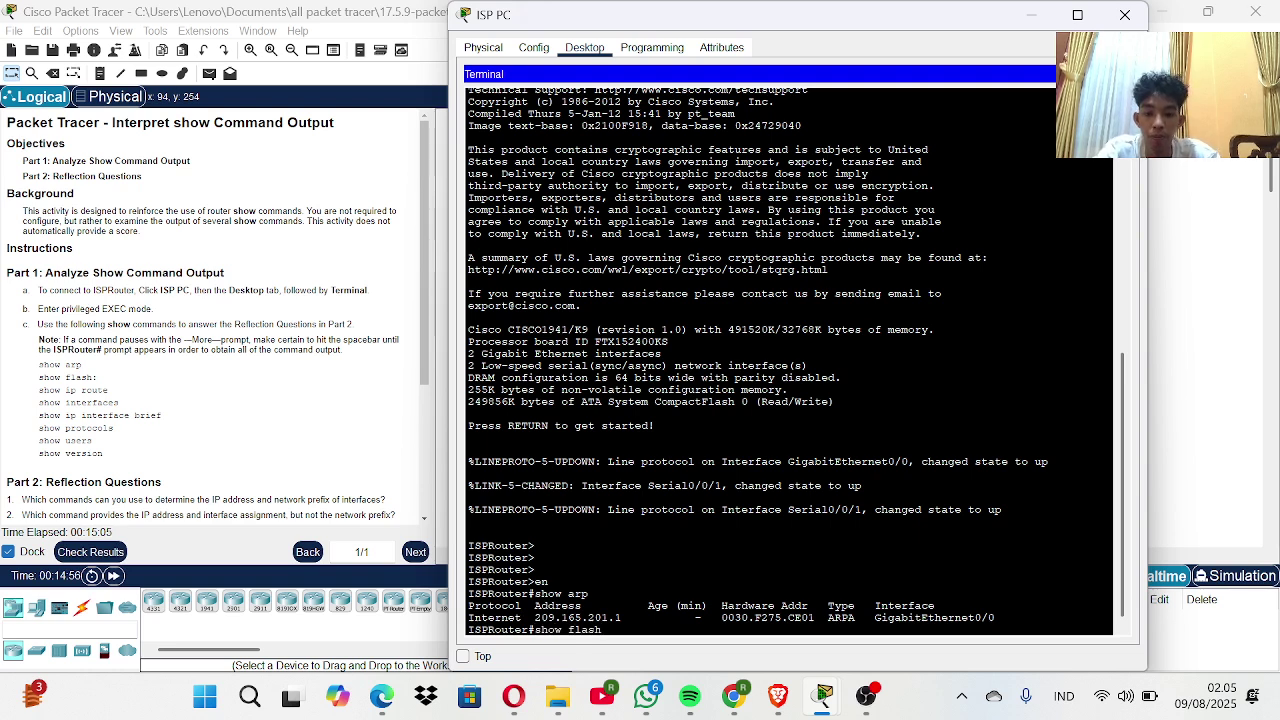
key("Return")
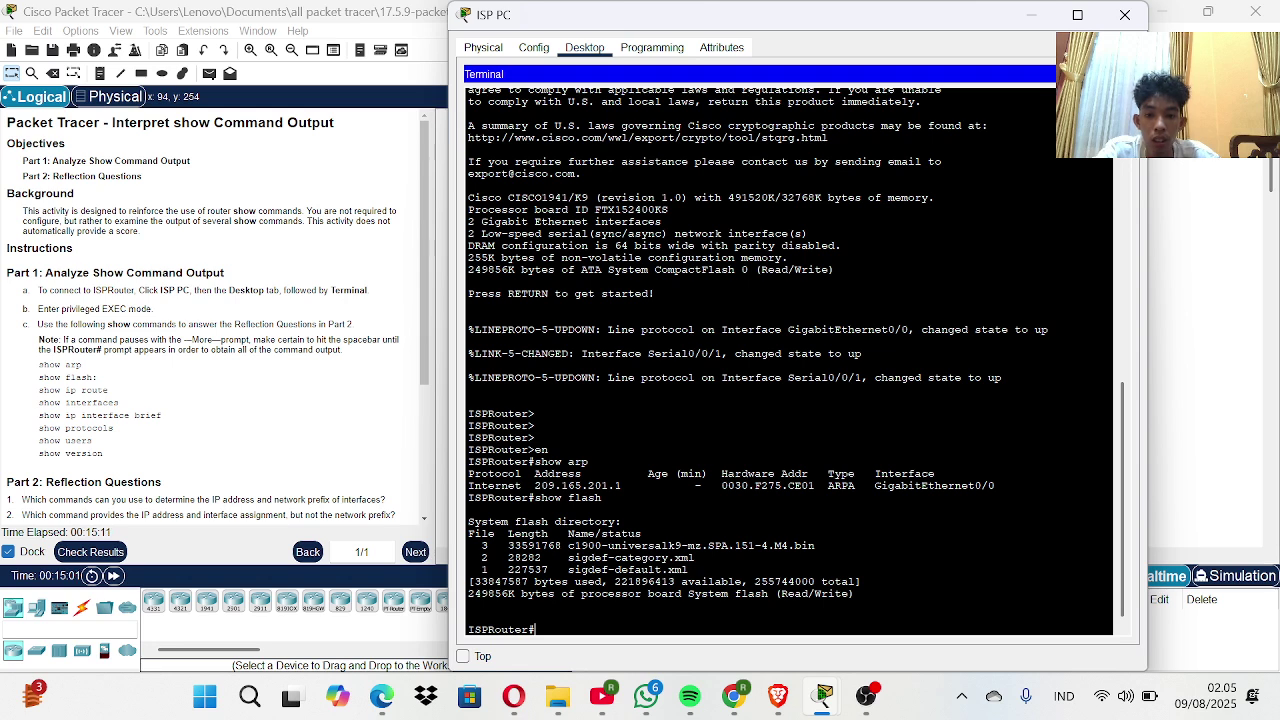
key("Up")
type(":")
key("Return")
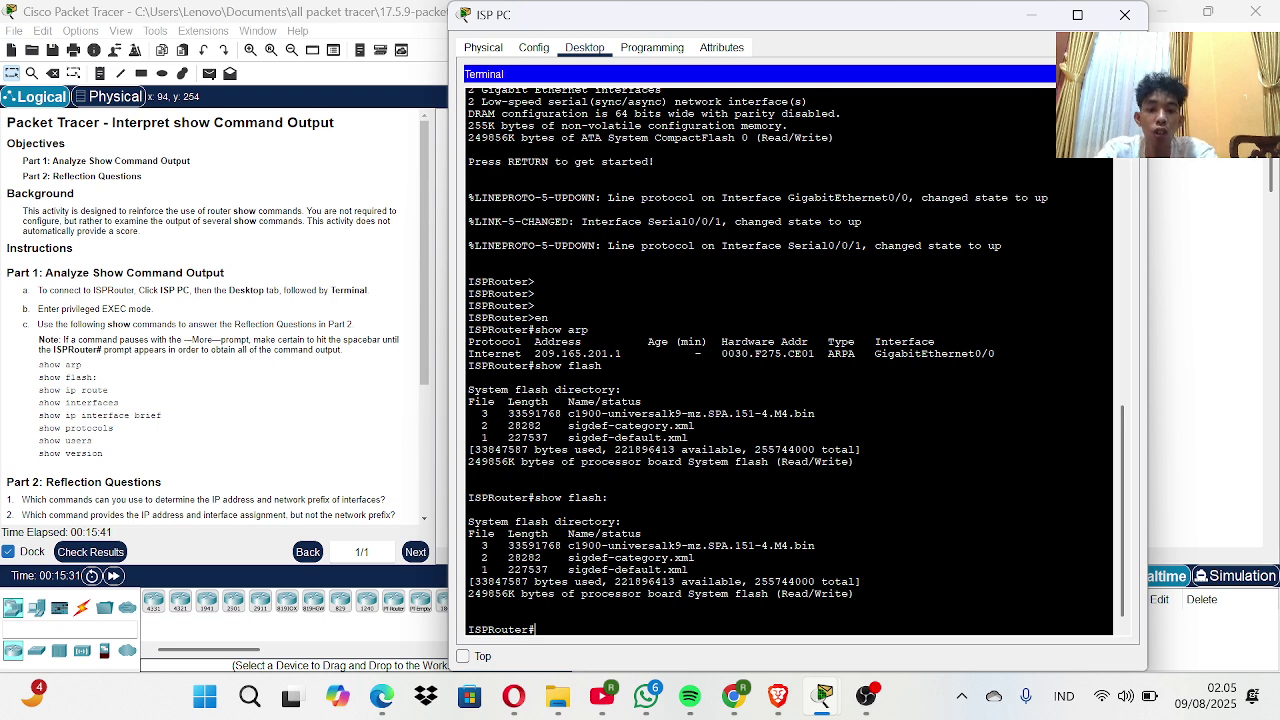
- Separate the output with three blank prompts and run show ip route to display ISPRouter's routing table
scroll(788, 361, "down", 1)
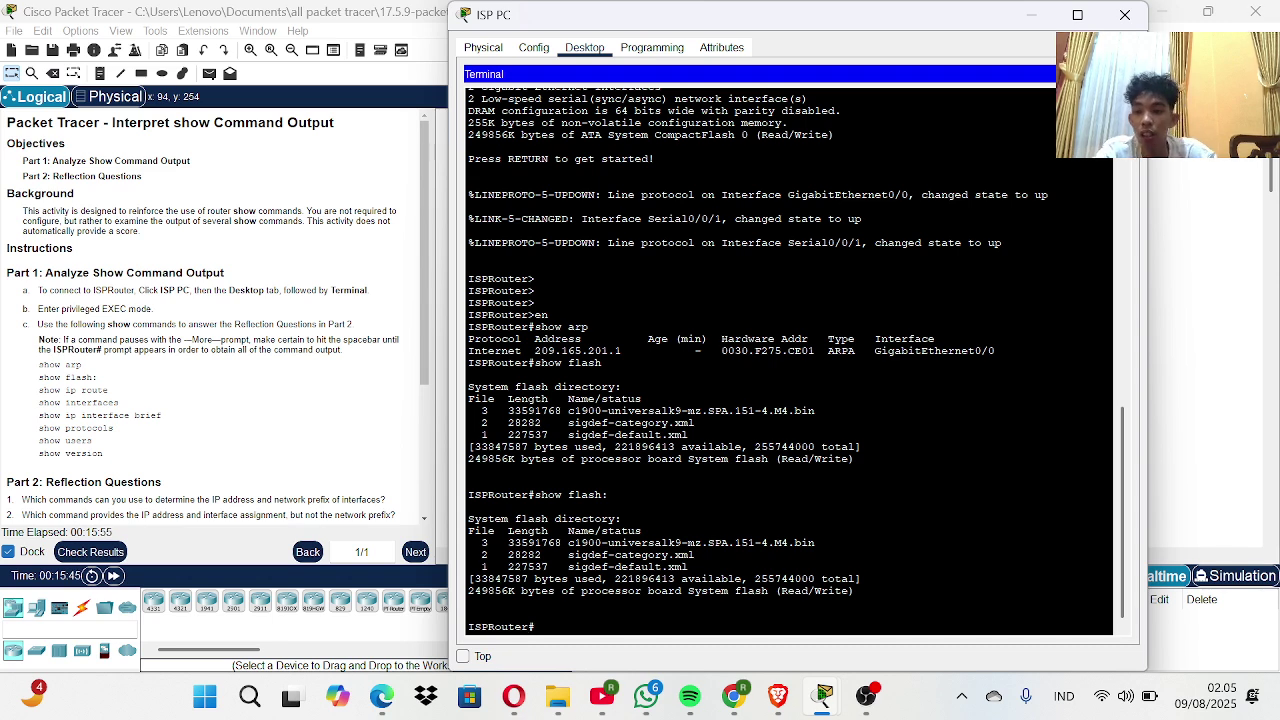
key("Return")
key("Return")
key("Return")
type("s")
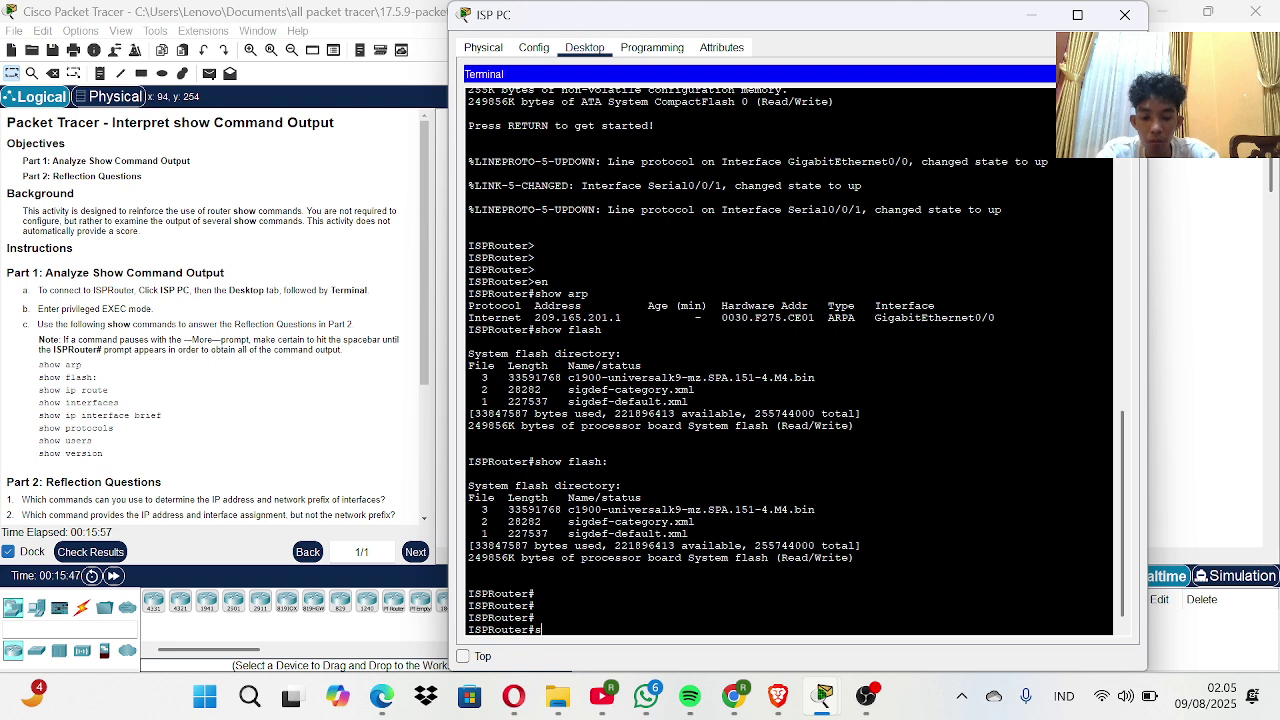
type("how ip route")
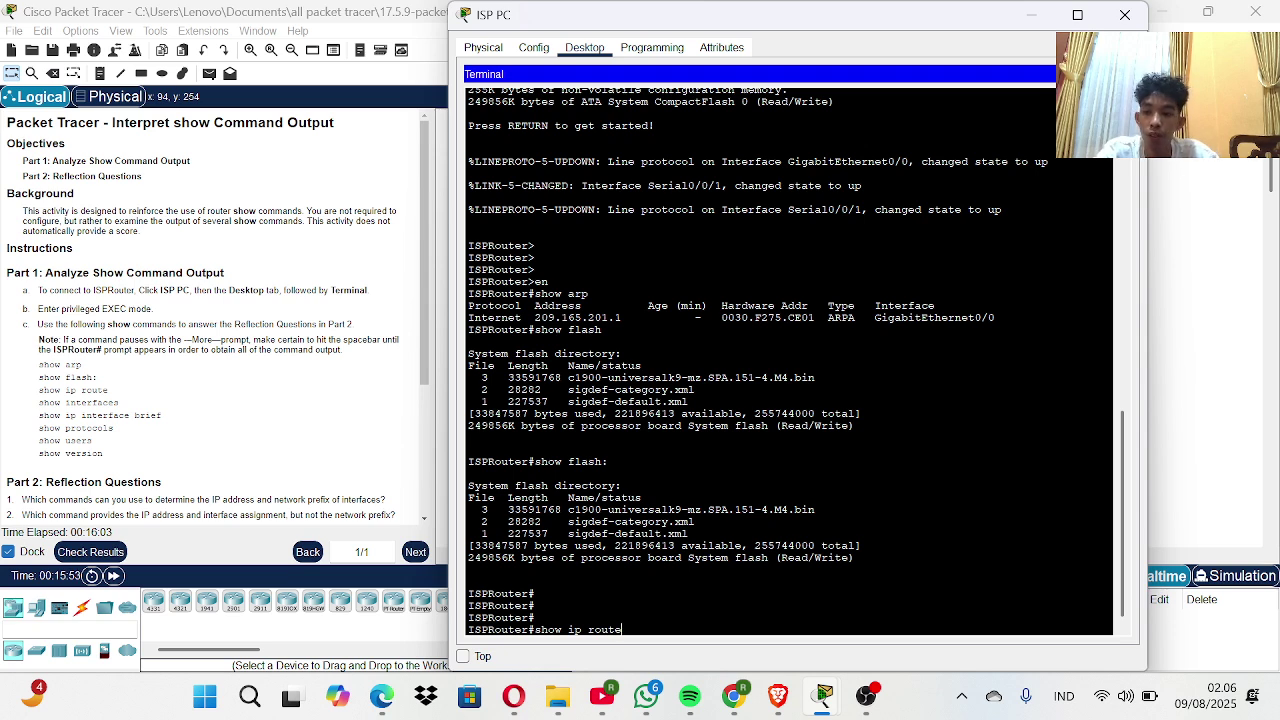
key("Return")
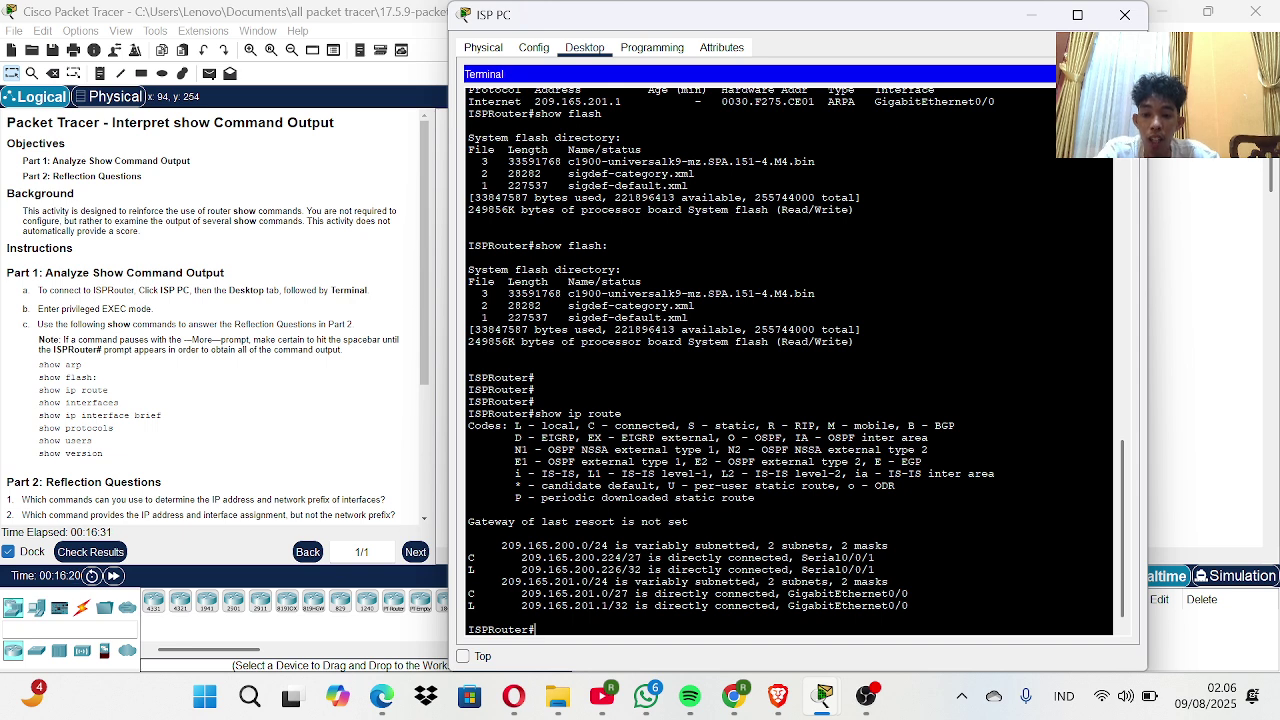
- Add three blank prompts, run show interfaces on ISPRouter, and advance its paged output by three lines
key("Return")
key("Return")
key("Return")
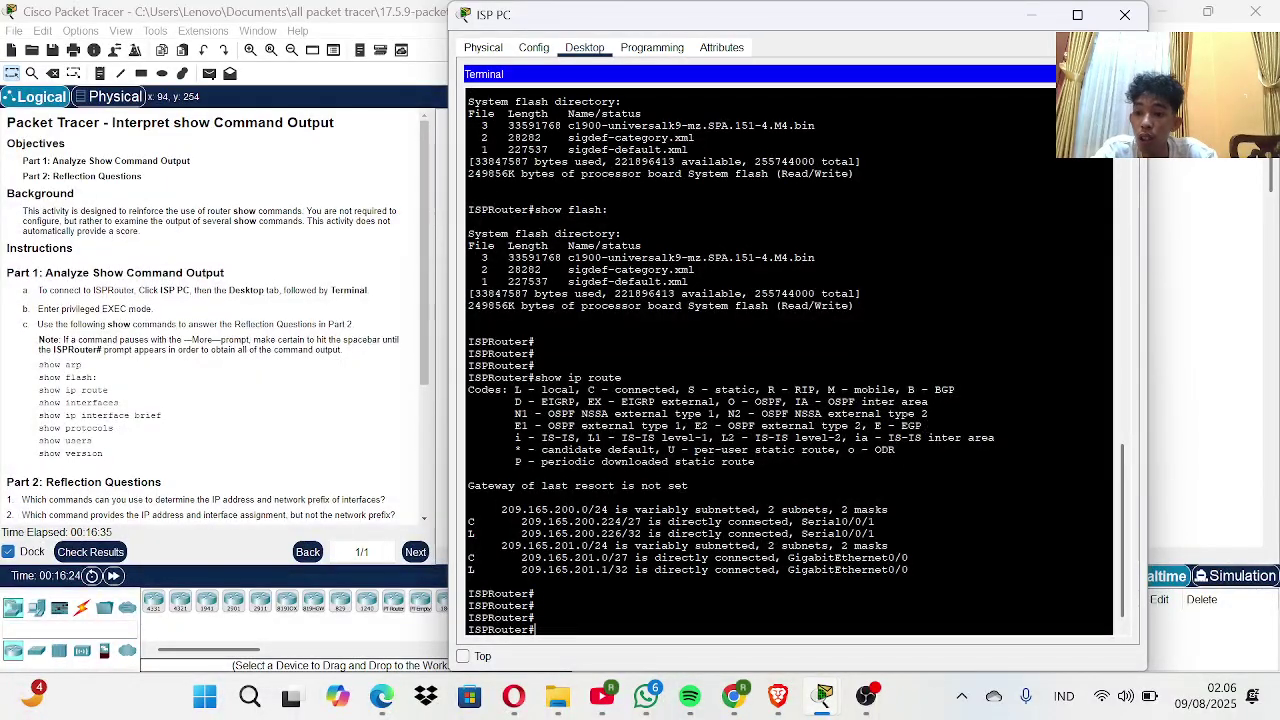
type("show")
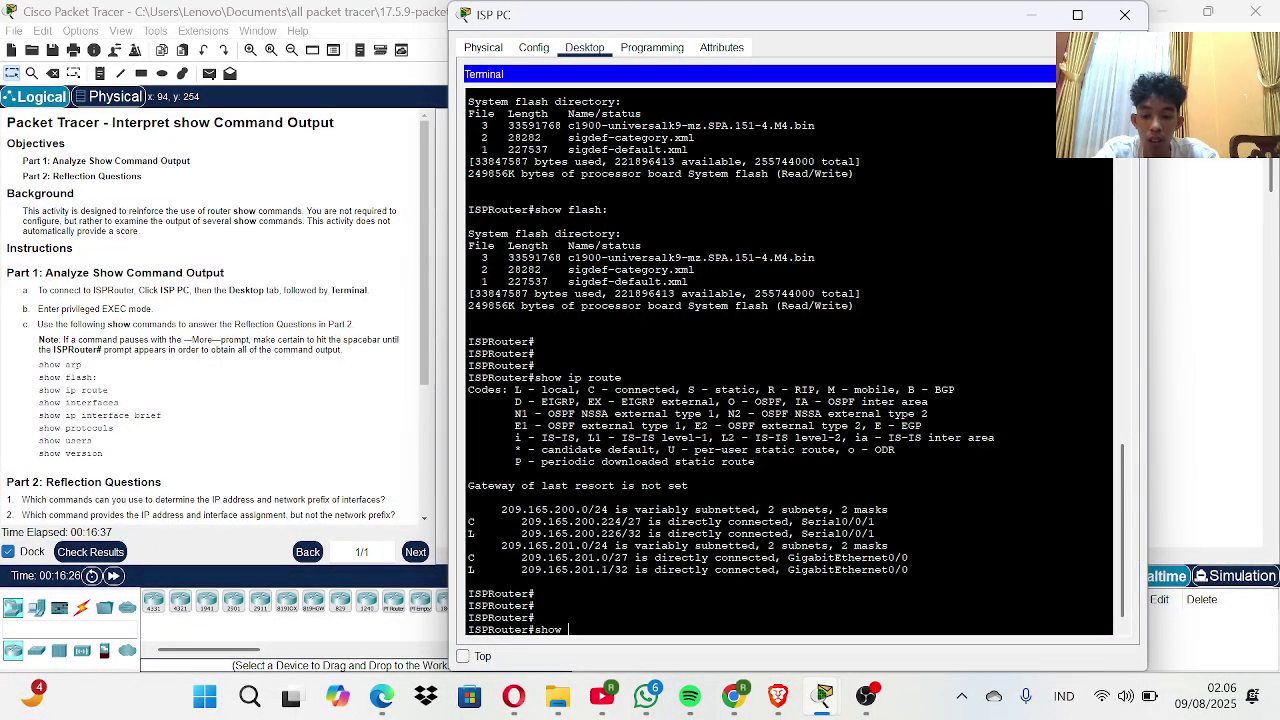
type(" interfac")
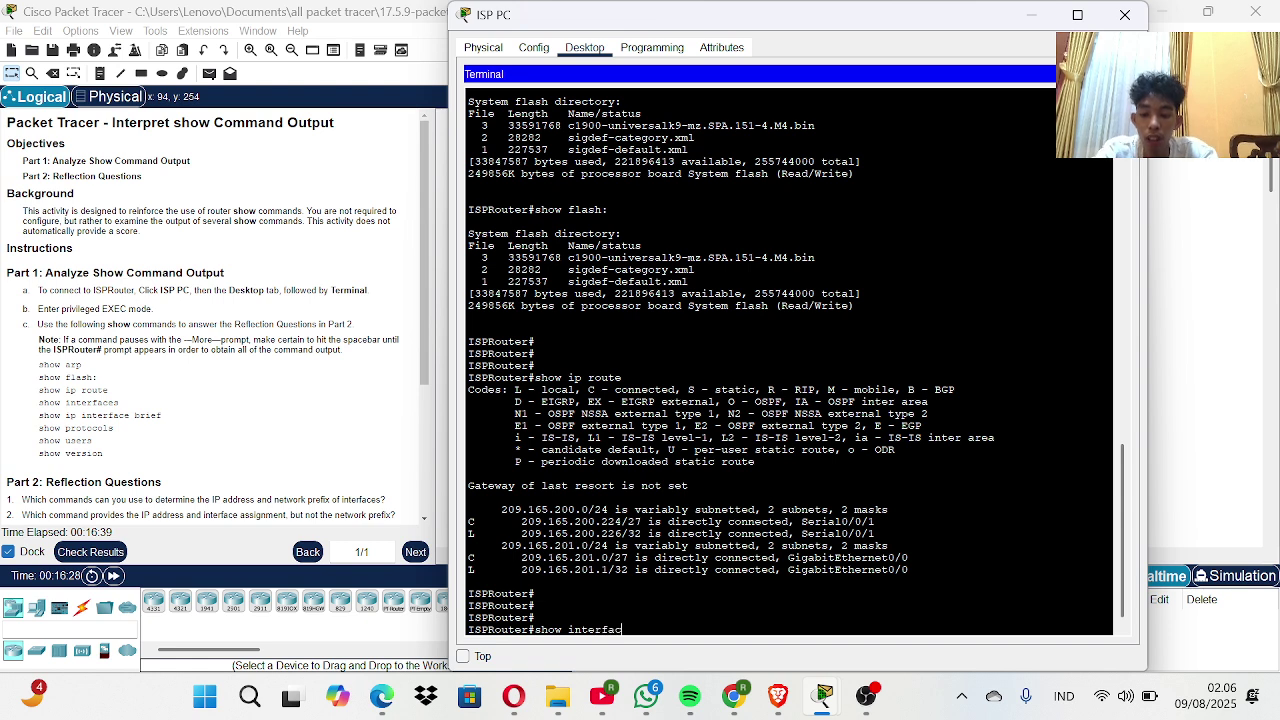
type("es")
key("Return")
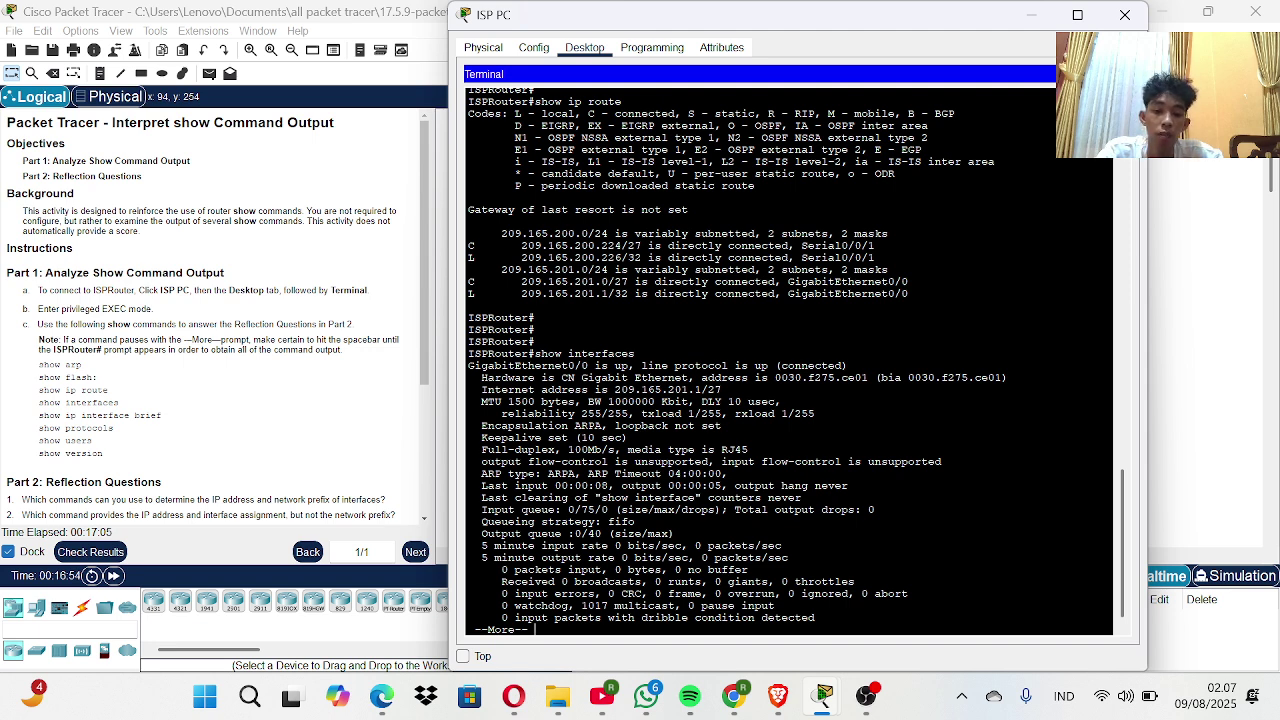
key("Return")
key("Return")
key("Return")
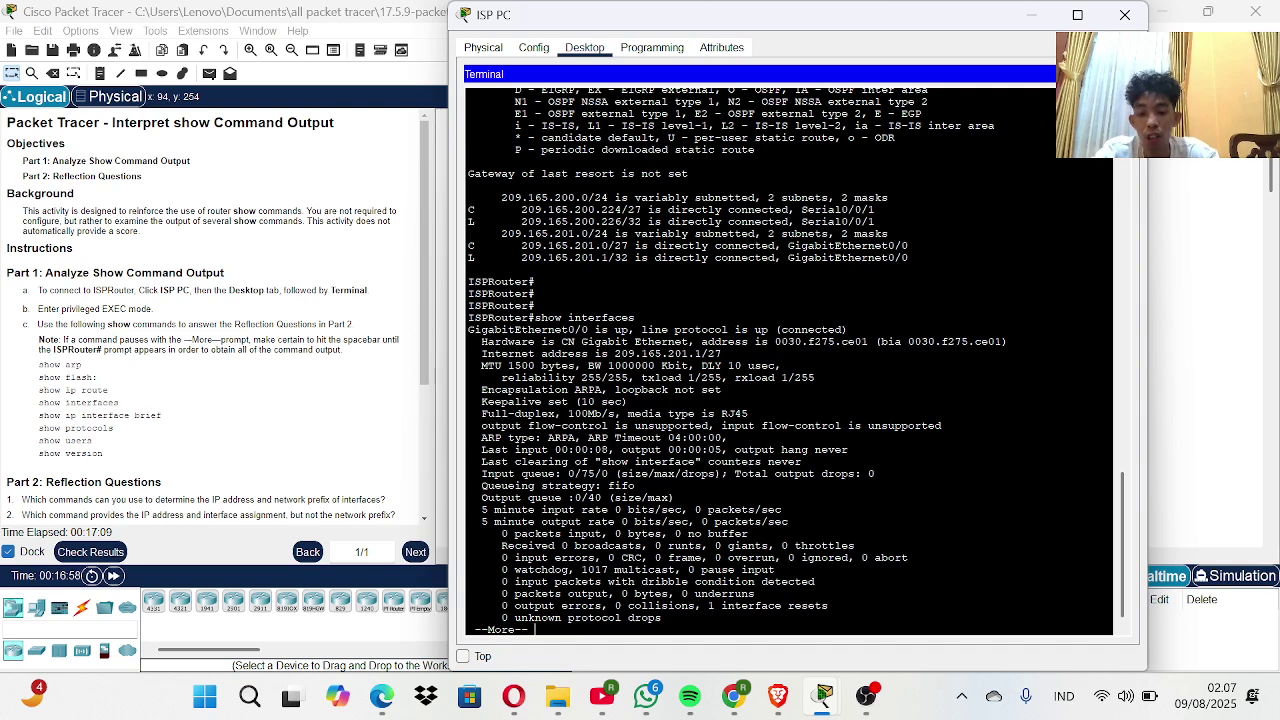
- Leave the paged output and run show ip interface brief on ISPRouter, correcting the command's spelling and adding three blank prompts below
type("show ip")
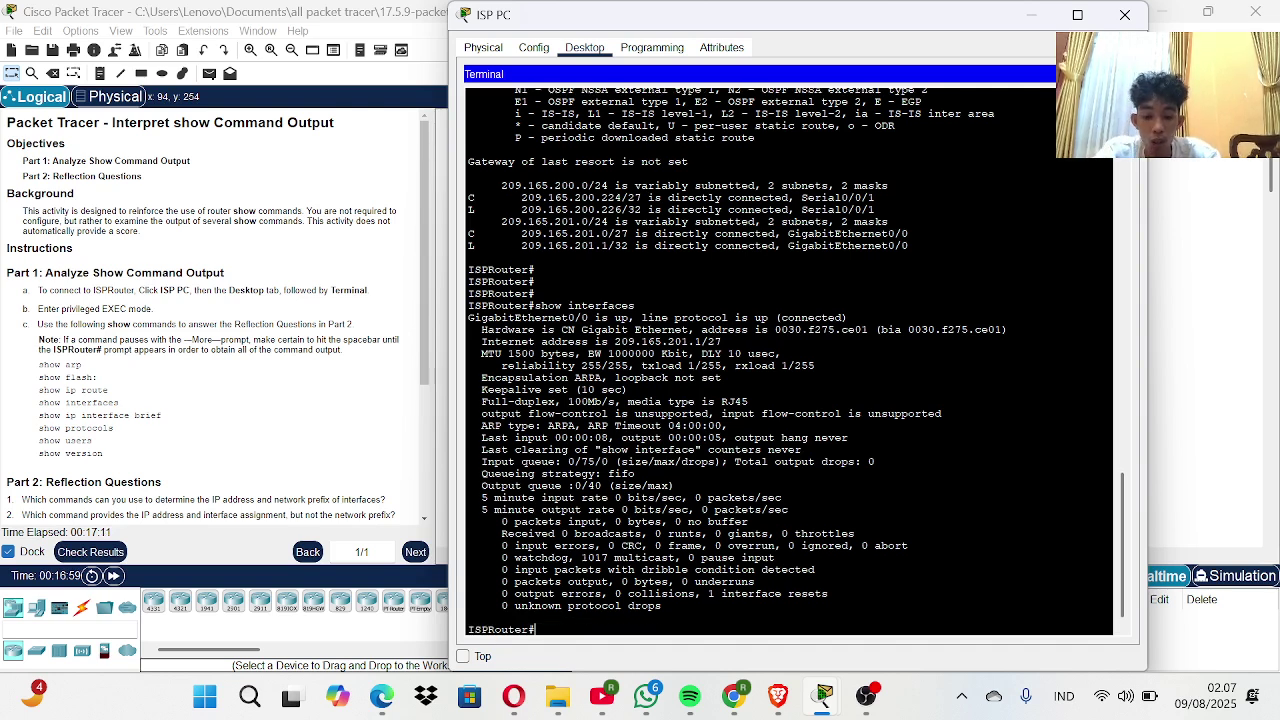
type(" interfac")
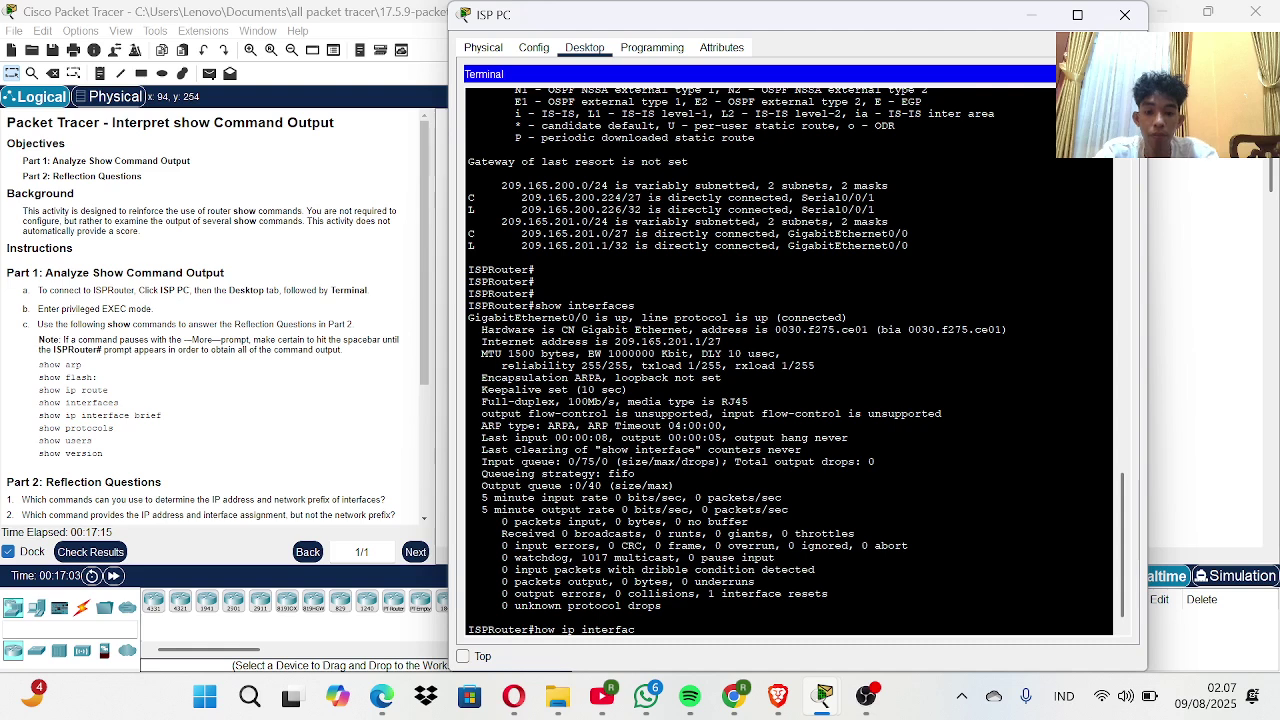
type("e")
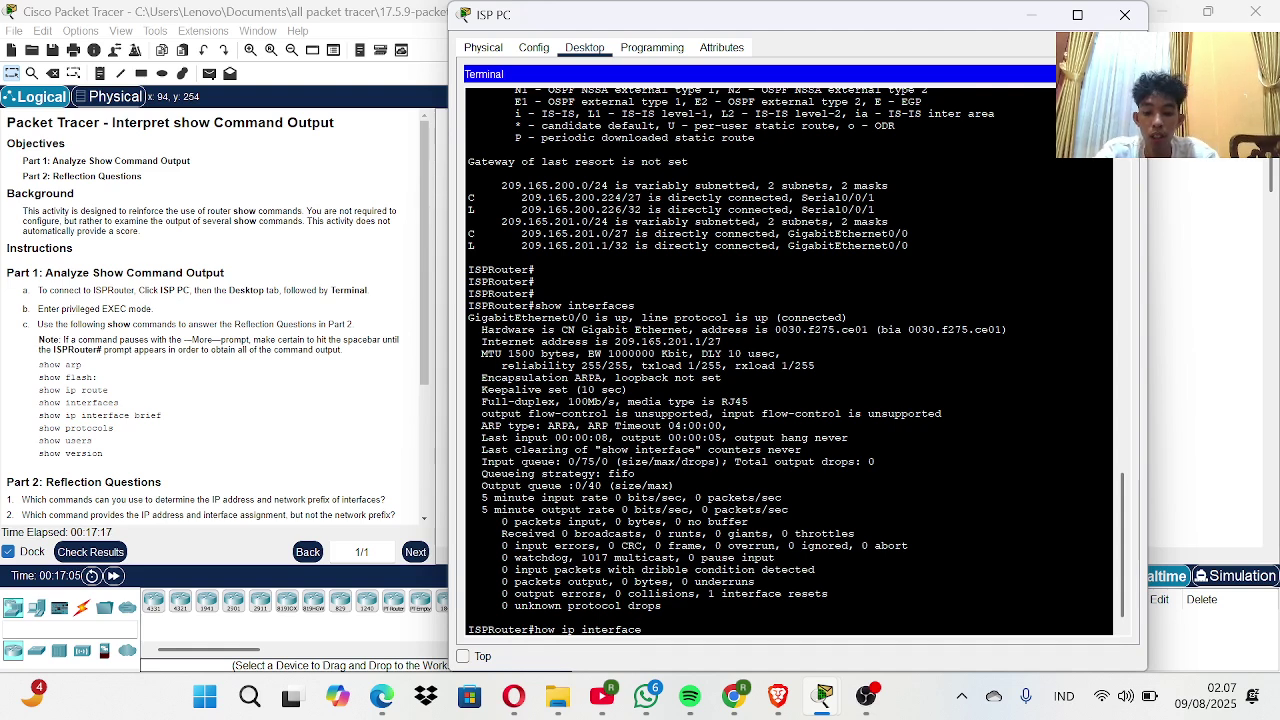
type(" brief")
key("Return")
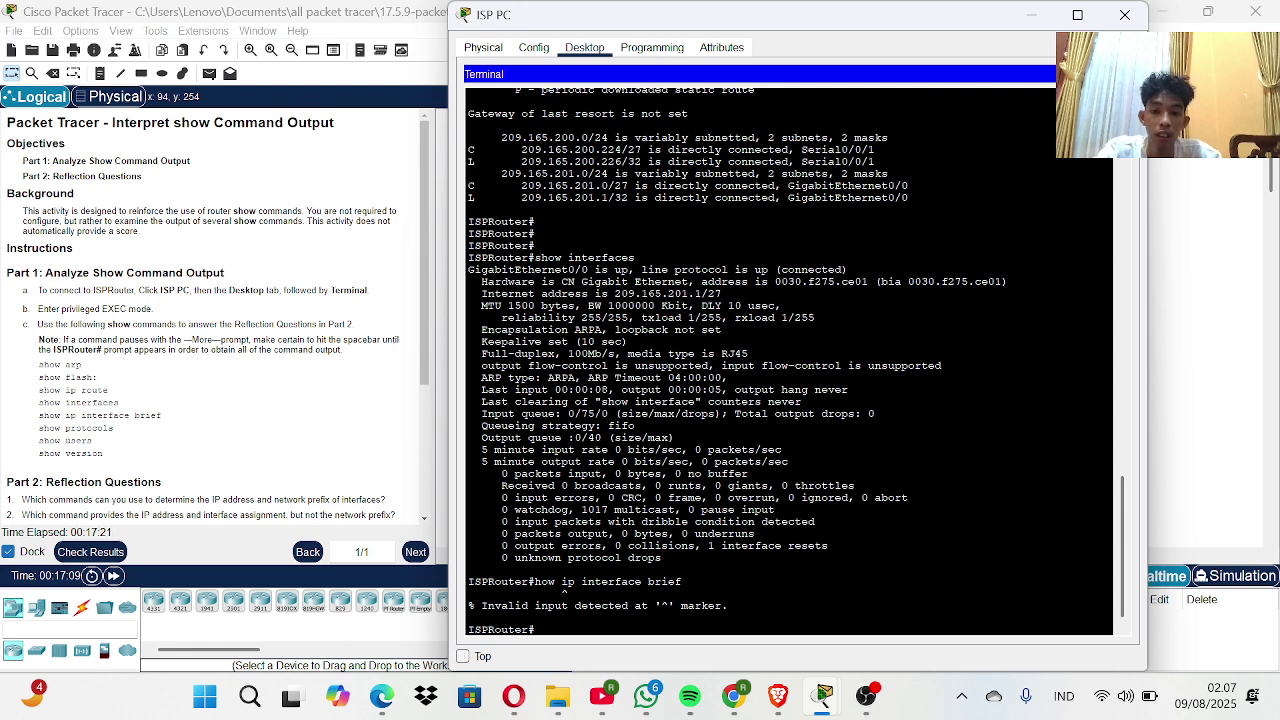
key("Up")
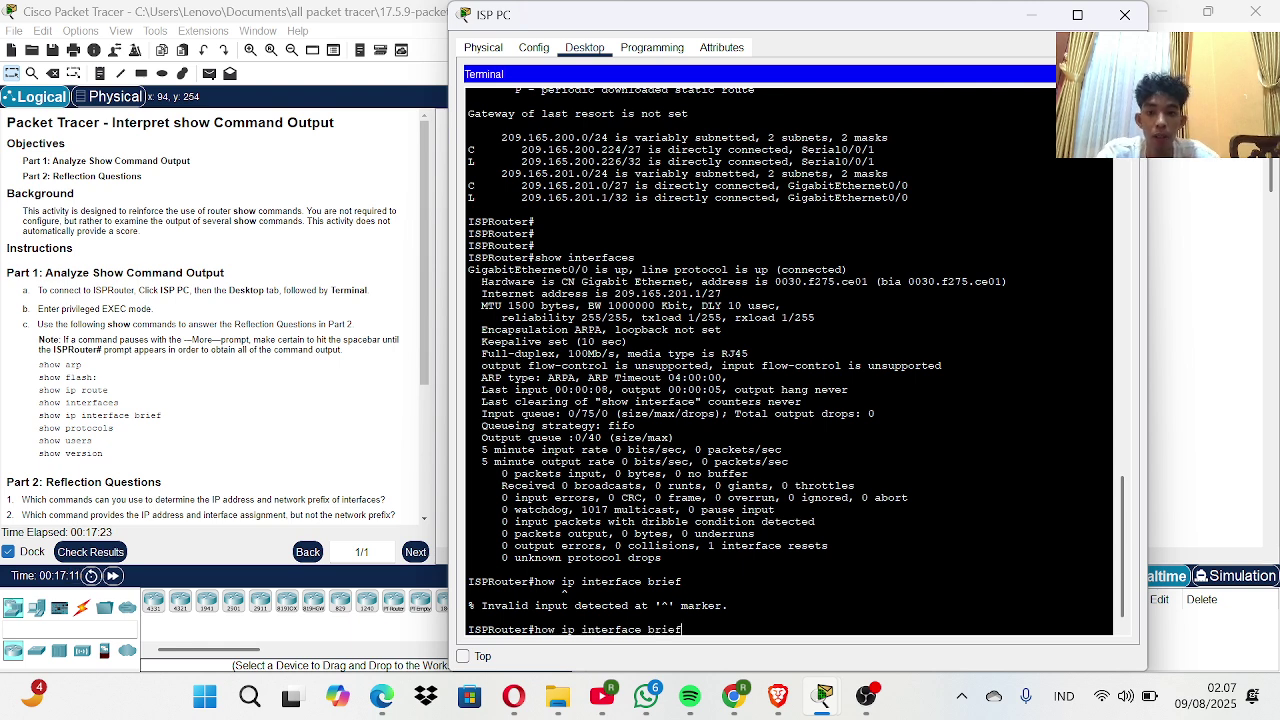
key("Left")
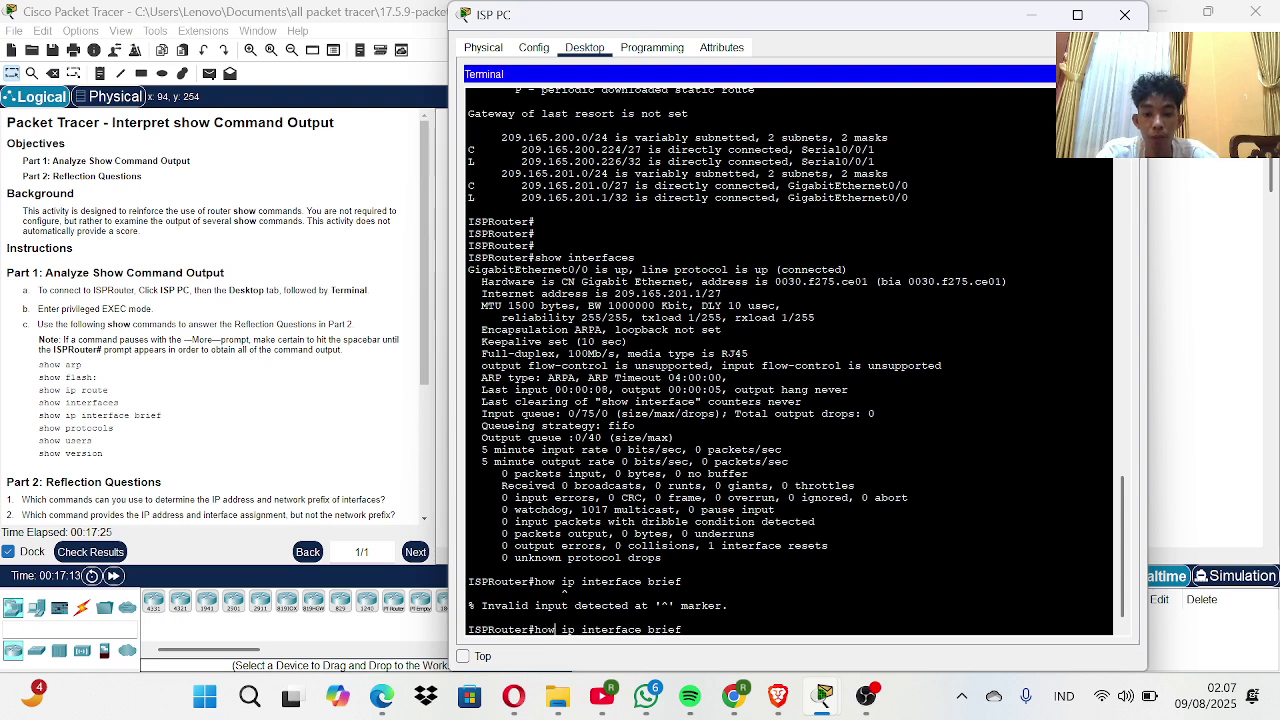
type("s")
key("Return")
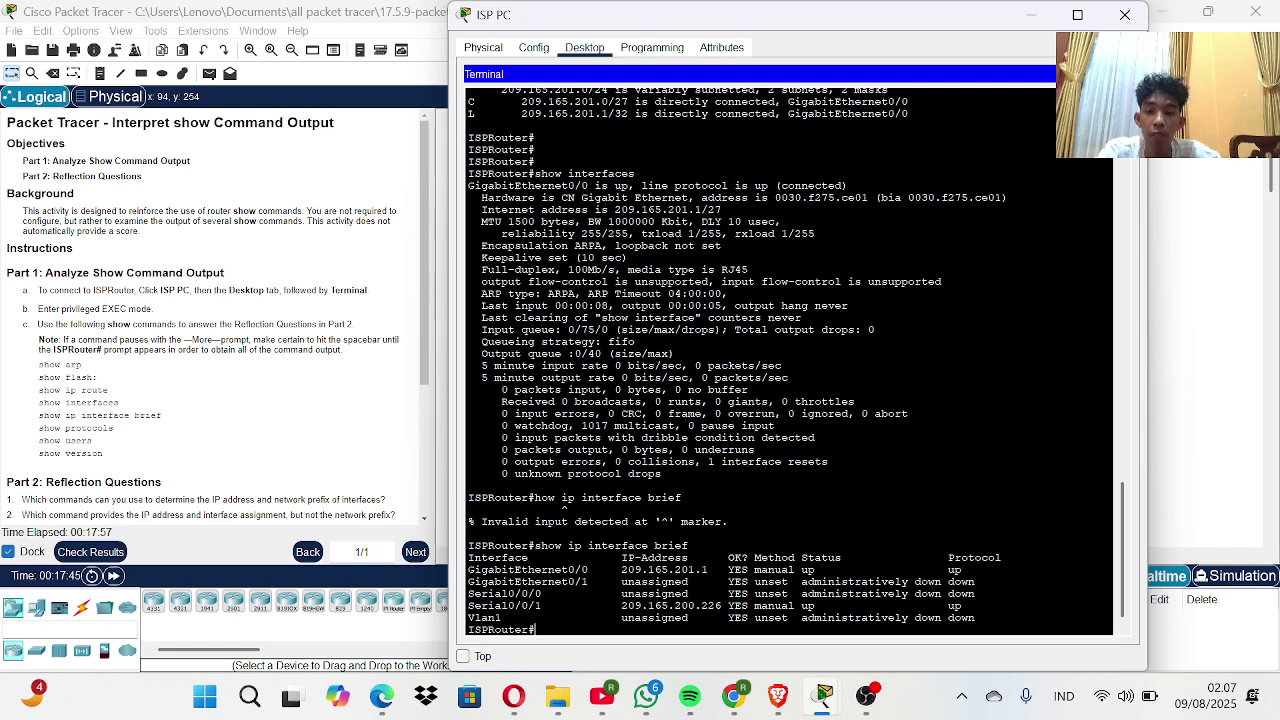
key("Return")
key("Return")
key("Return")
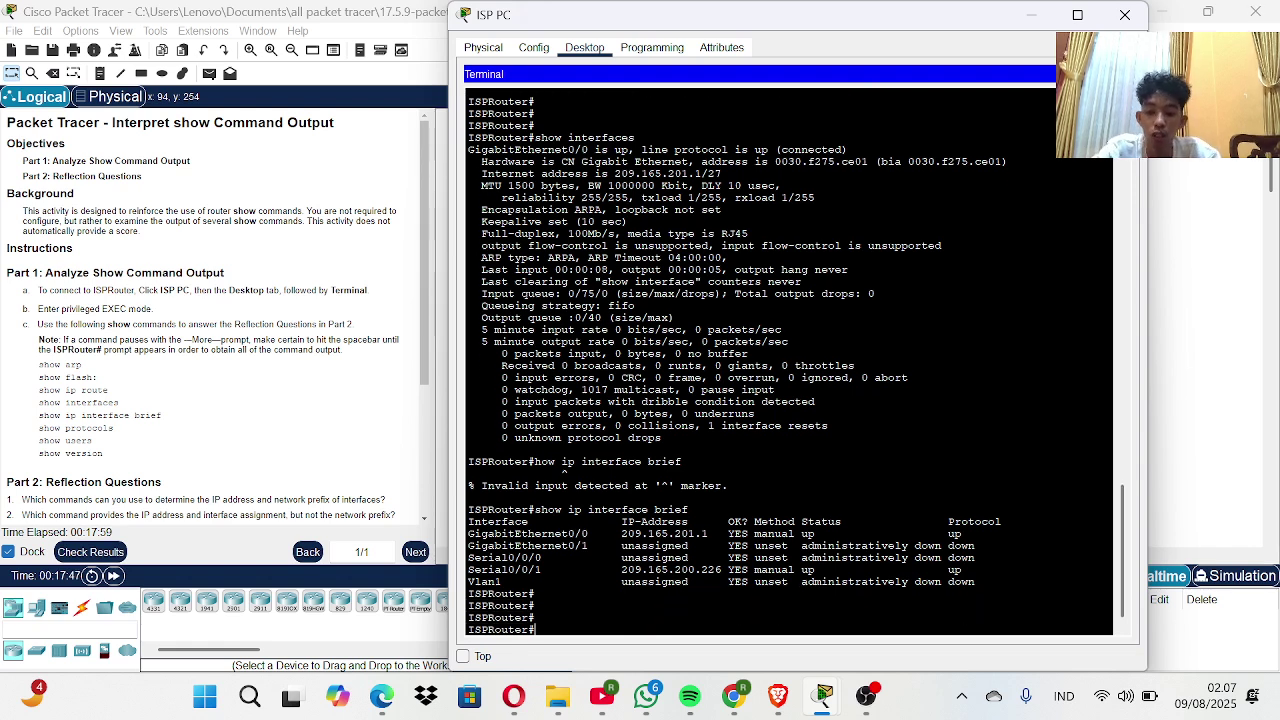
- Run show protocols on ISPRouter, advance its paged output to the end, and add four blank prompts below
type("show p")
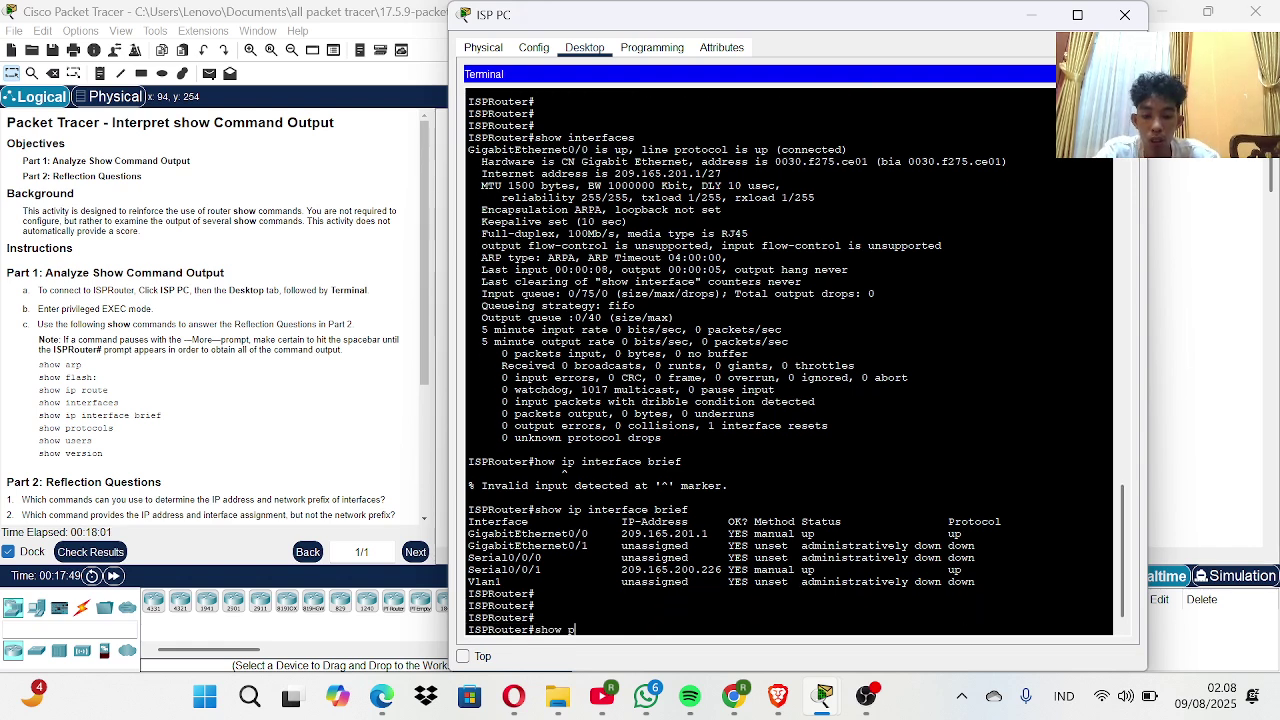
type("rotocols")
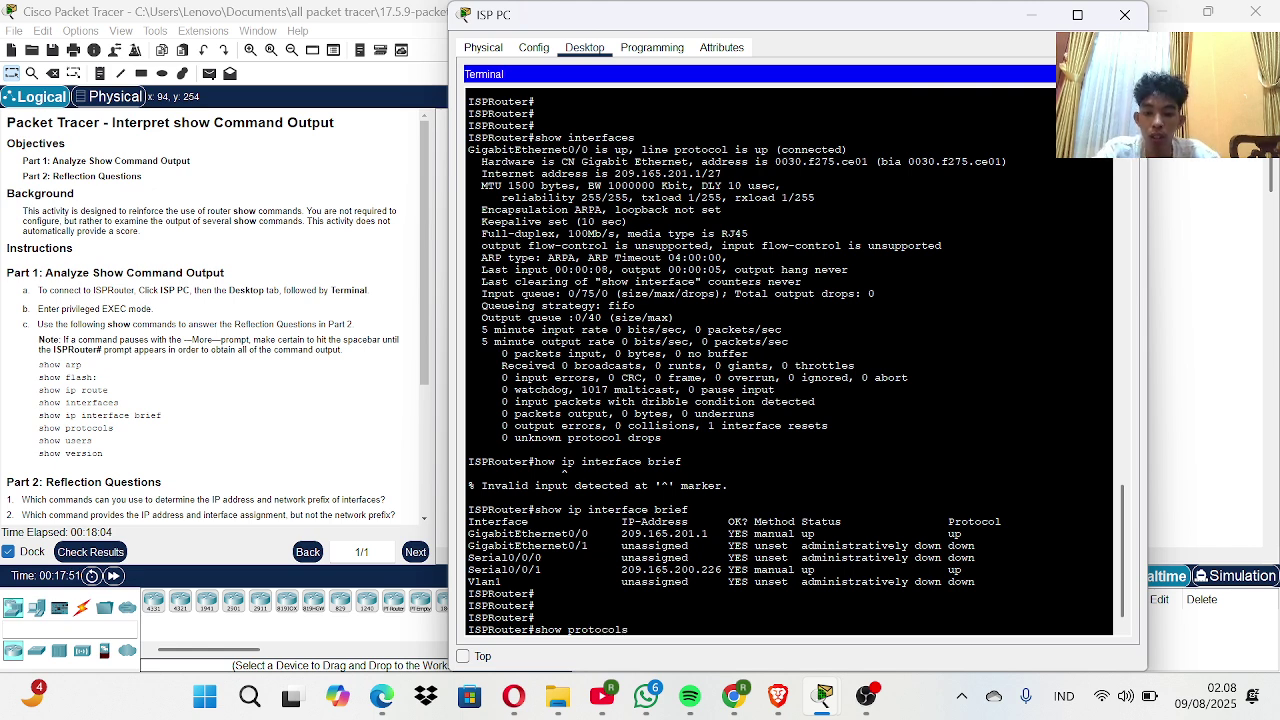
key("Return")
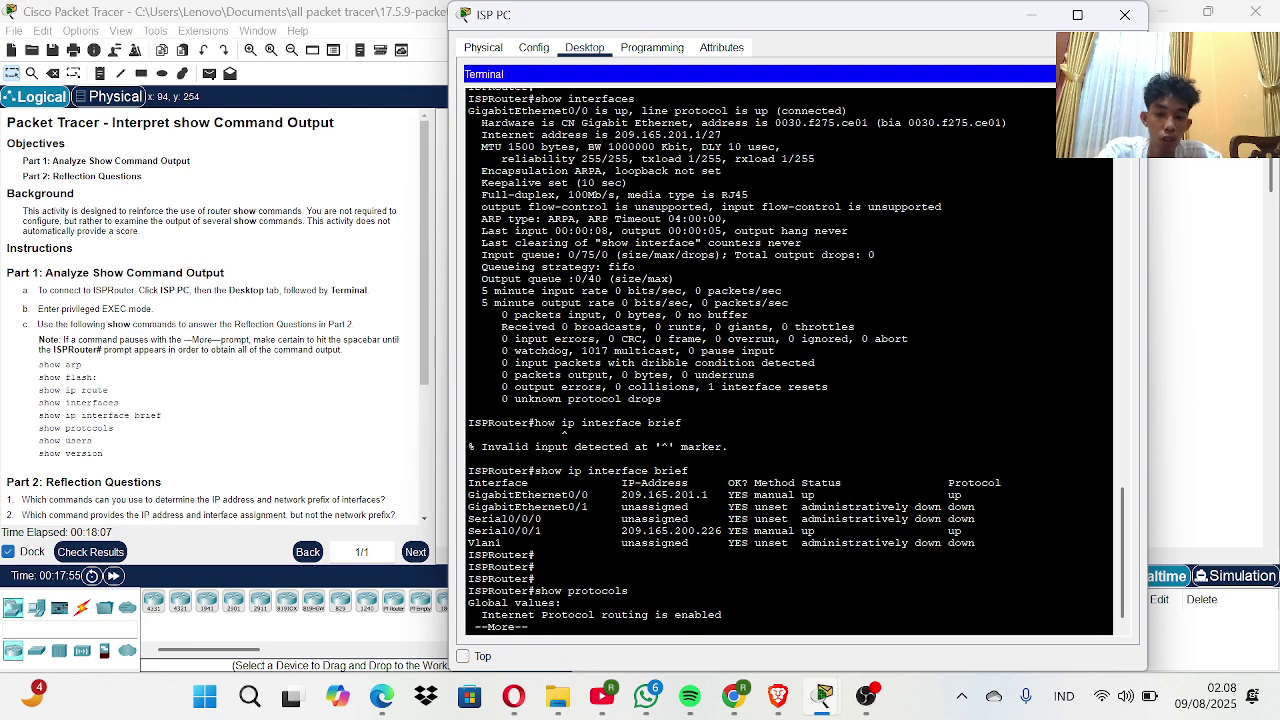
key("Return")
key("Return")
key("Return")
key("Return")
key("Return")
key("Return")
key("Return")
key("Return")
key("Return")
key("Return")
key("Return")
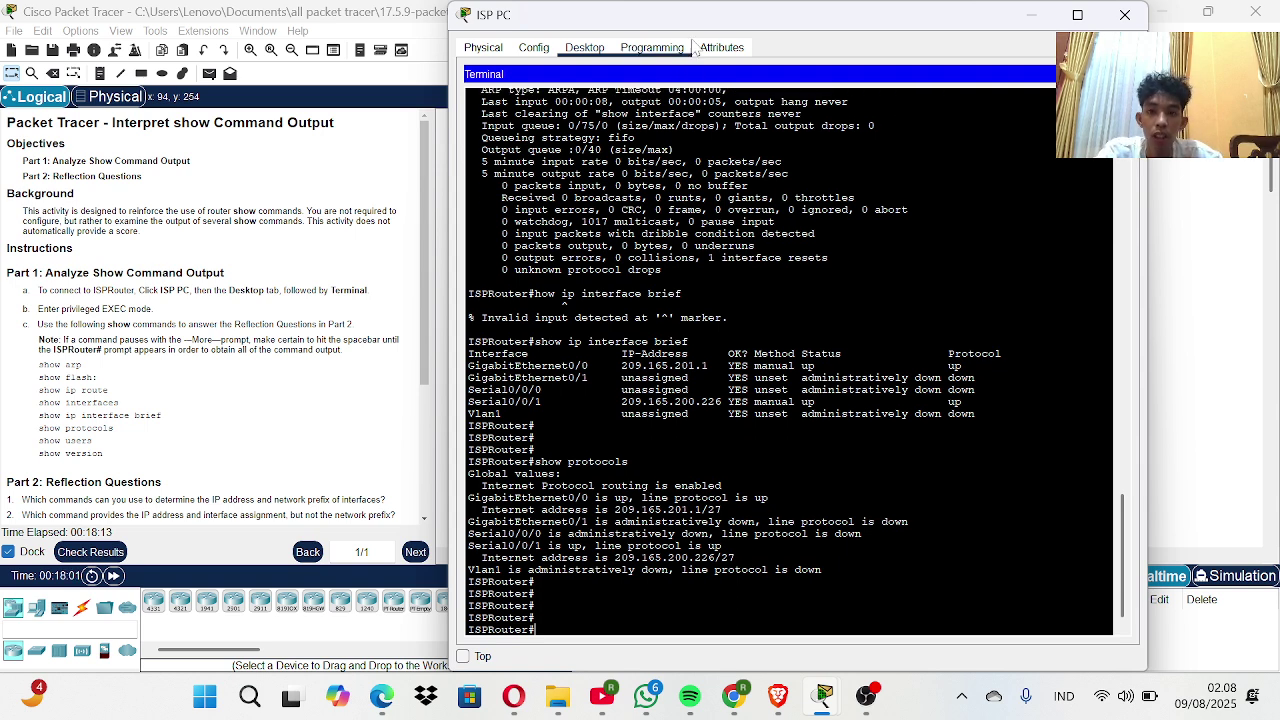
- Shift the ISP PC window slightly aside and run show users on ISPRouter, with blank prompts above and below the output
left_click_drag(703, 20, 739, 21)
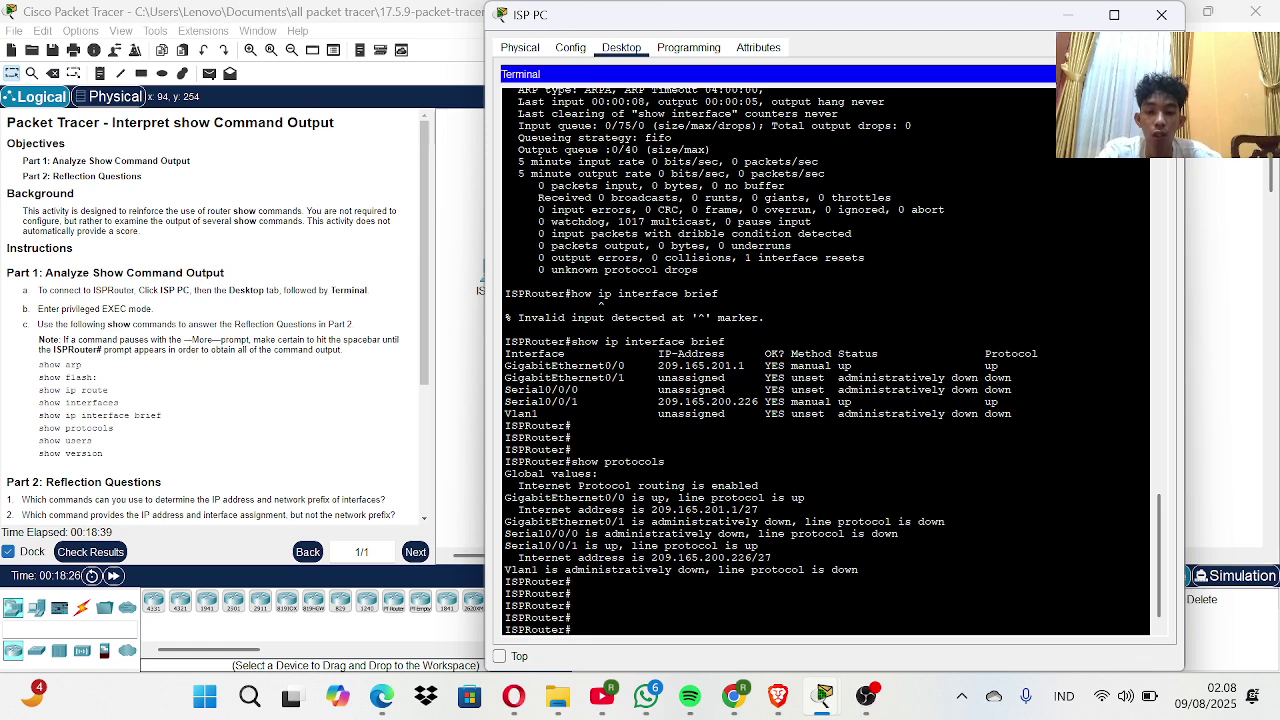
key("Return")
key("Return")
key("Return")
key("Return")
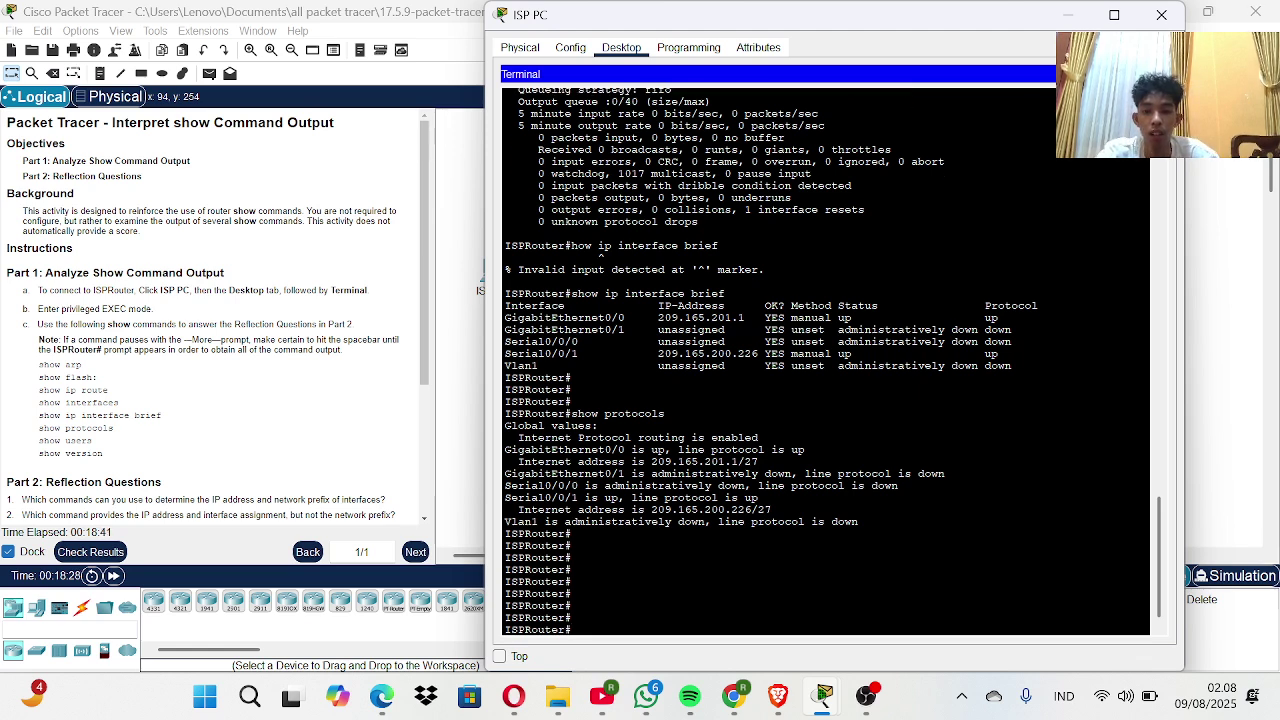
type("show")
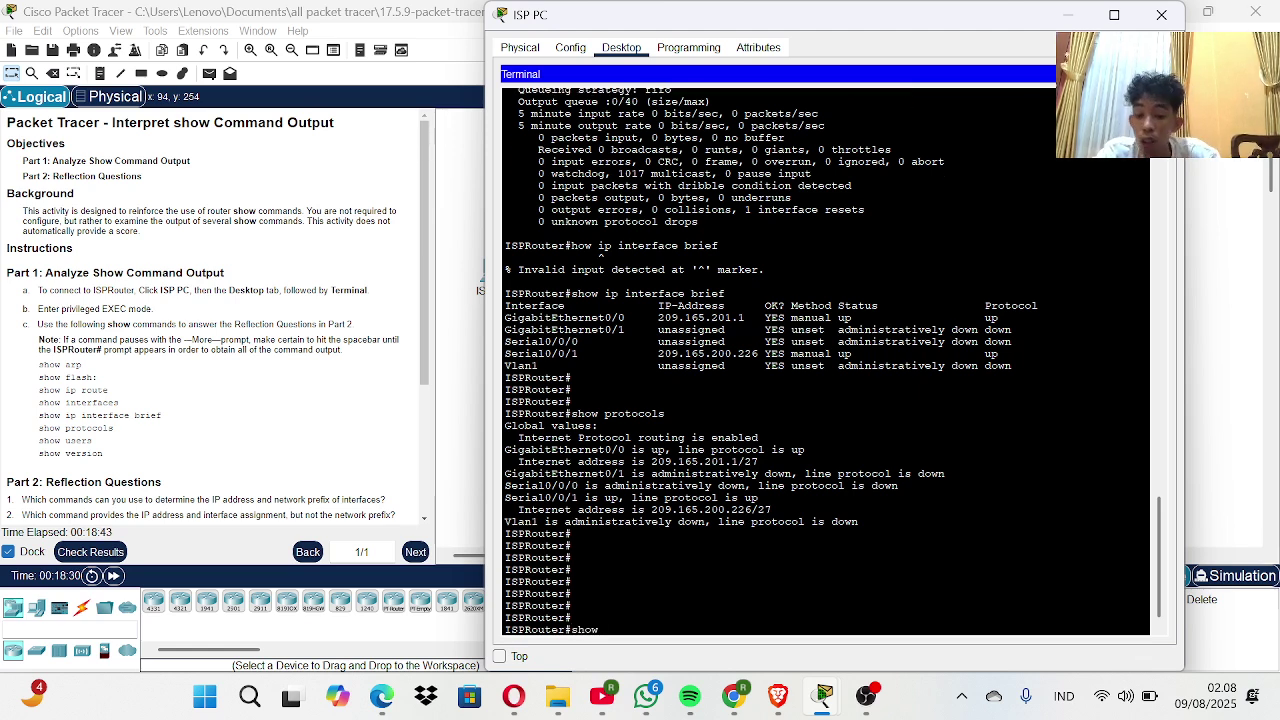
type(" users")
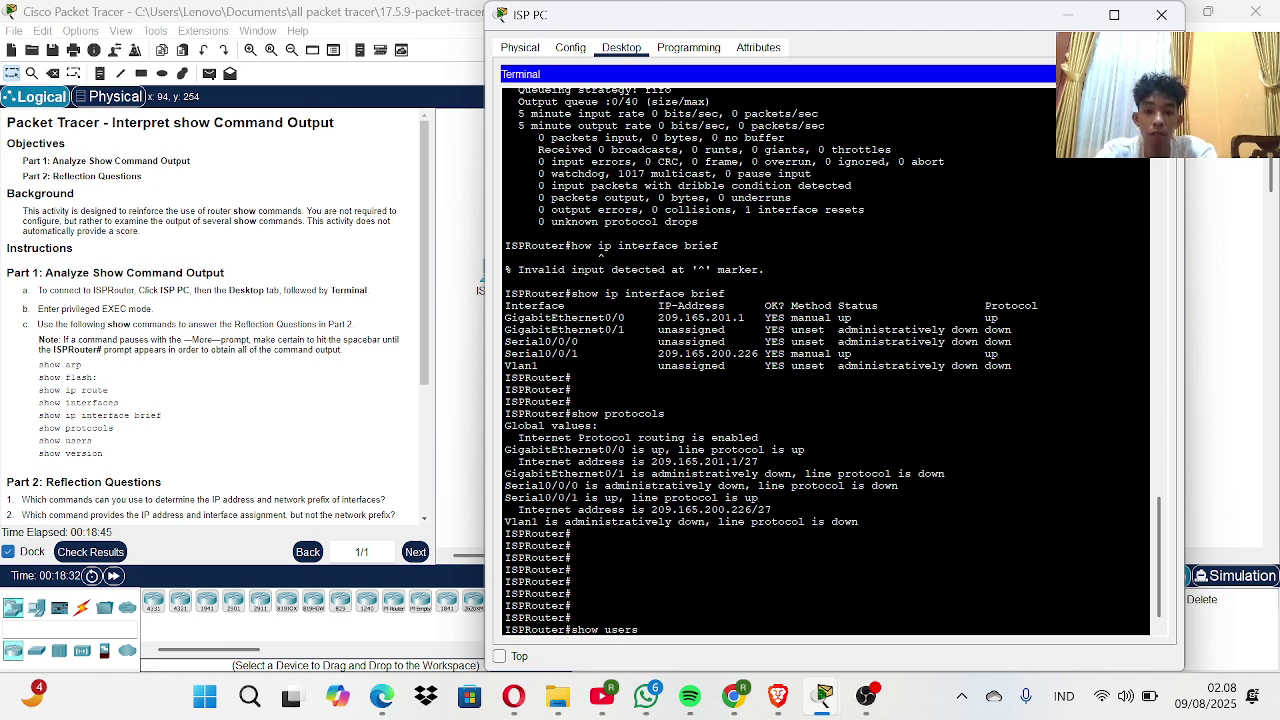
key("Return")
key("Return")
key("Return")
key("Return")
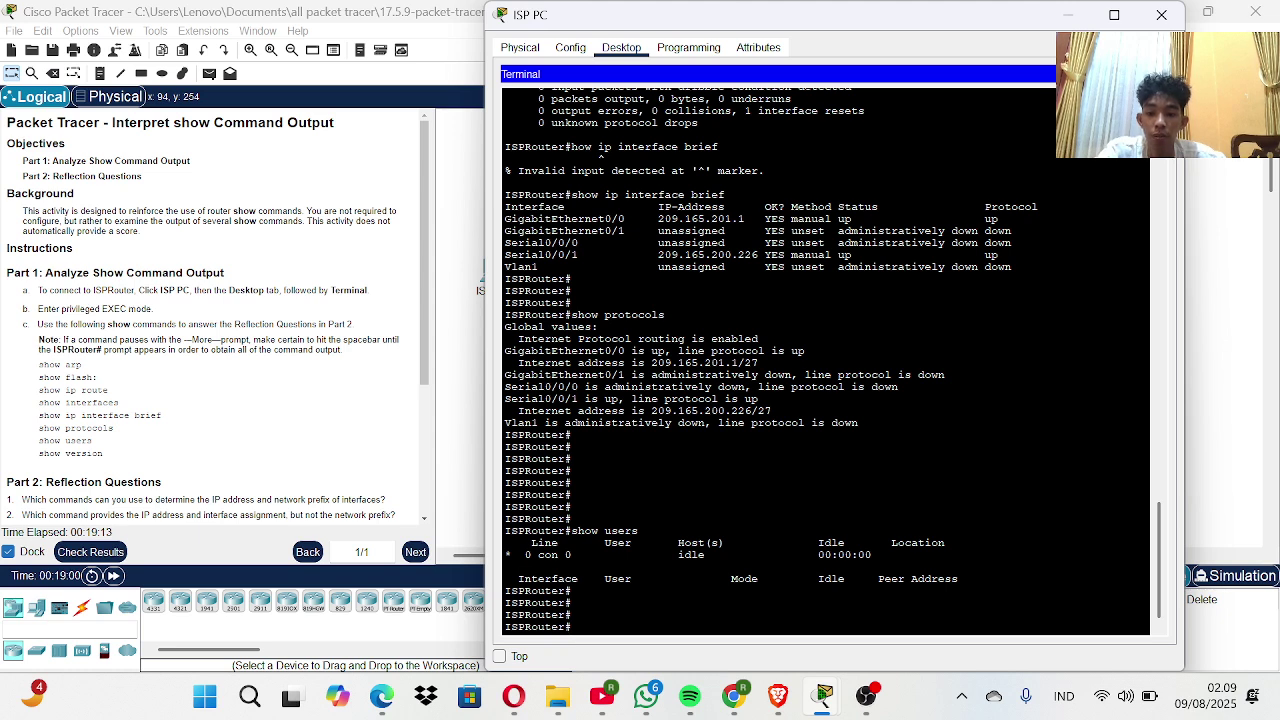
- Add three more blank prompts and run show version on ISPRouter
key("Return")
key("Return")
key("Return")
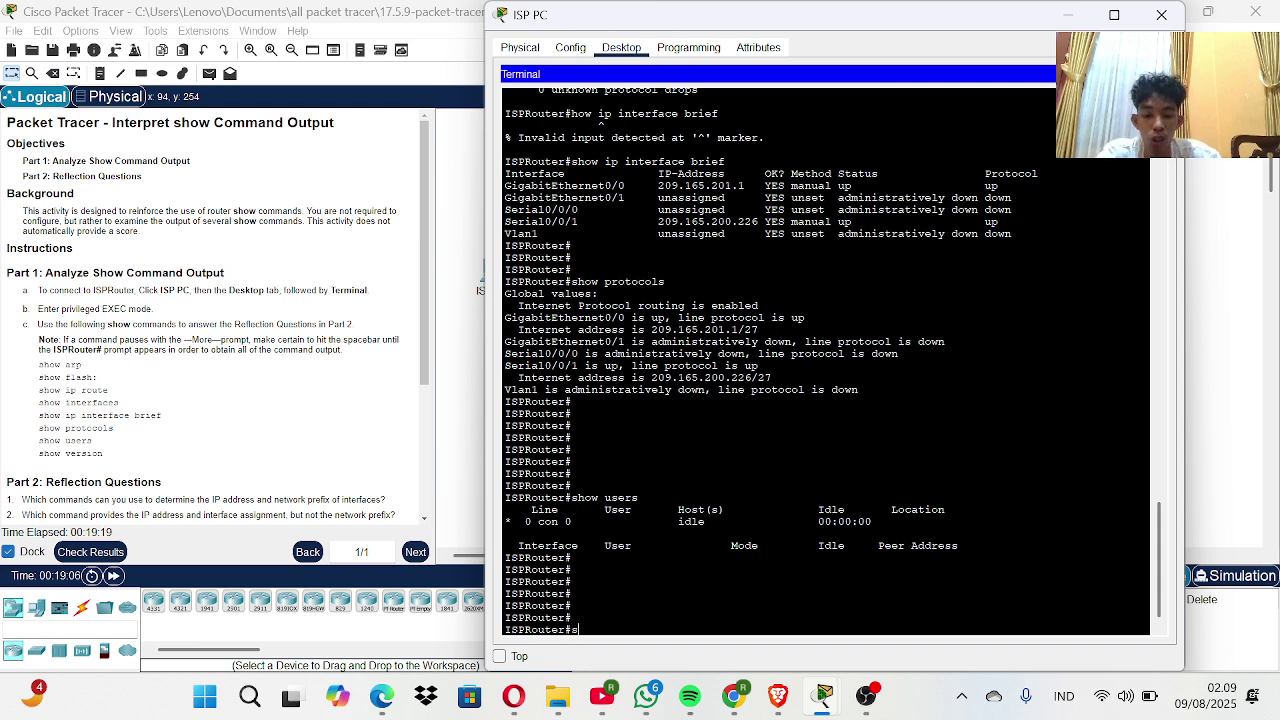
type("show vers")
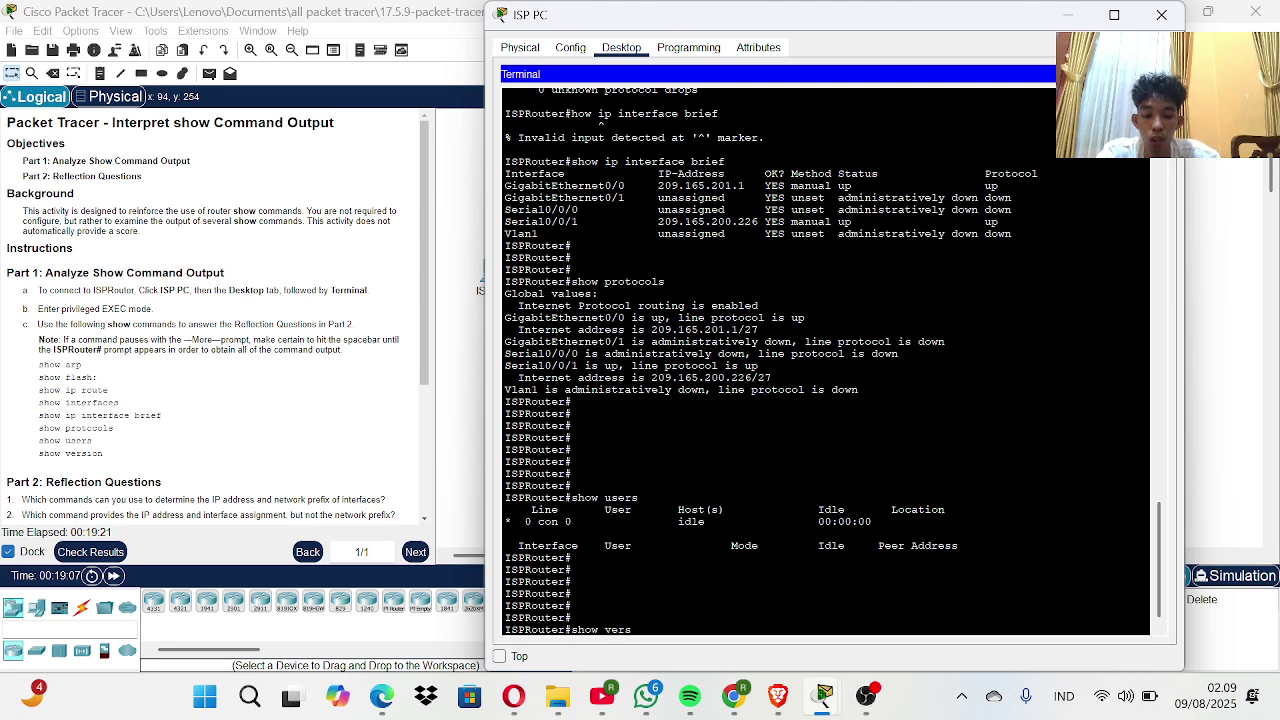
type("ion")
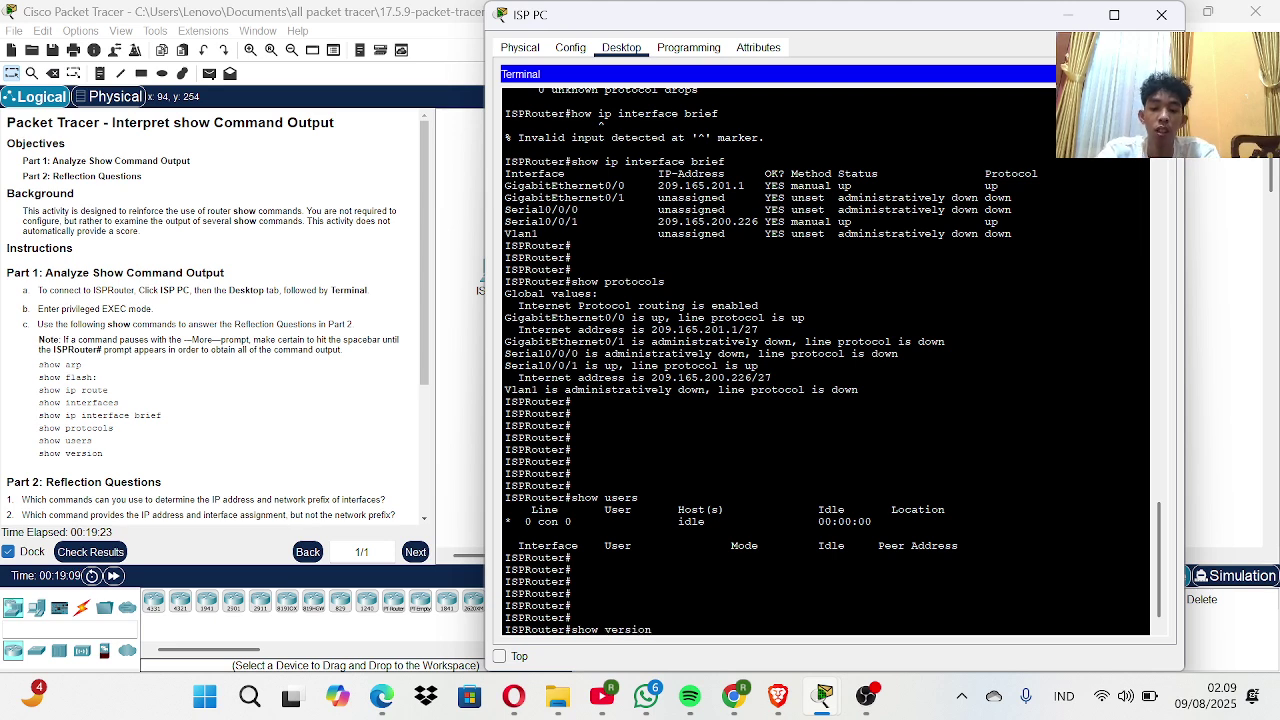
key("Return")
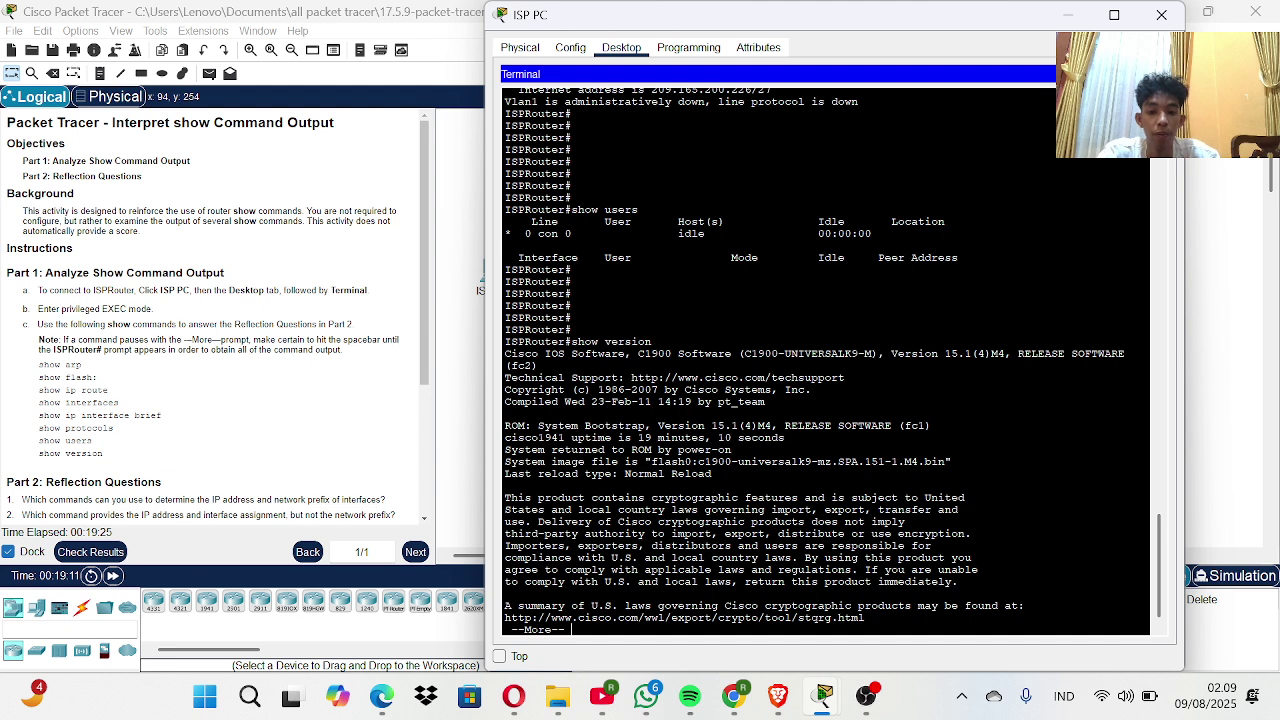
- Page through the rest of the show version output, add six blank prompts below it, and review the output from its start
key("space")
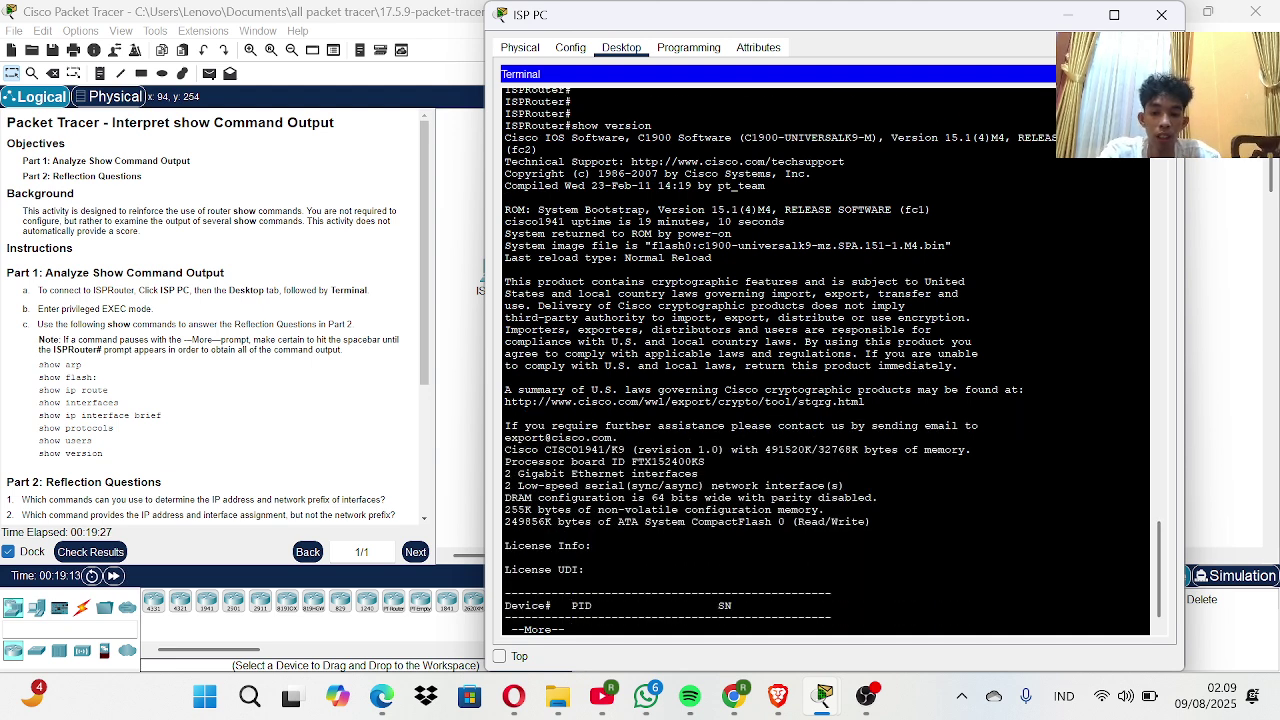
key("space")
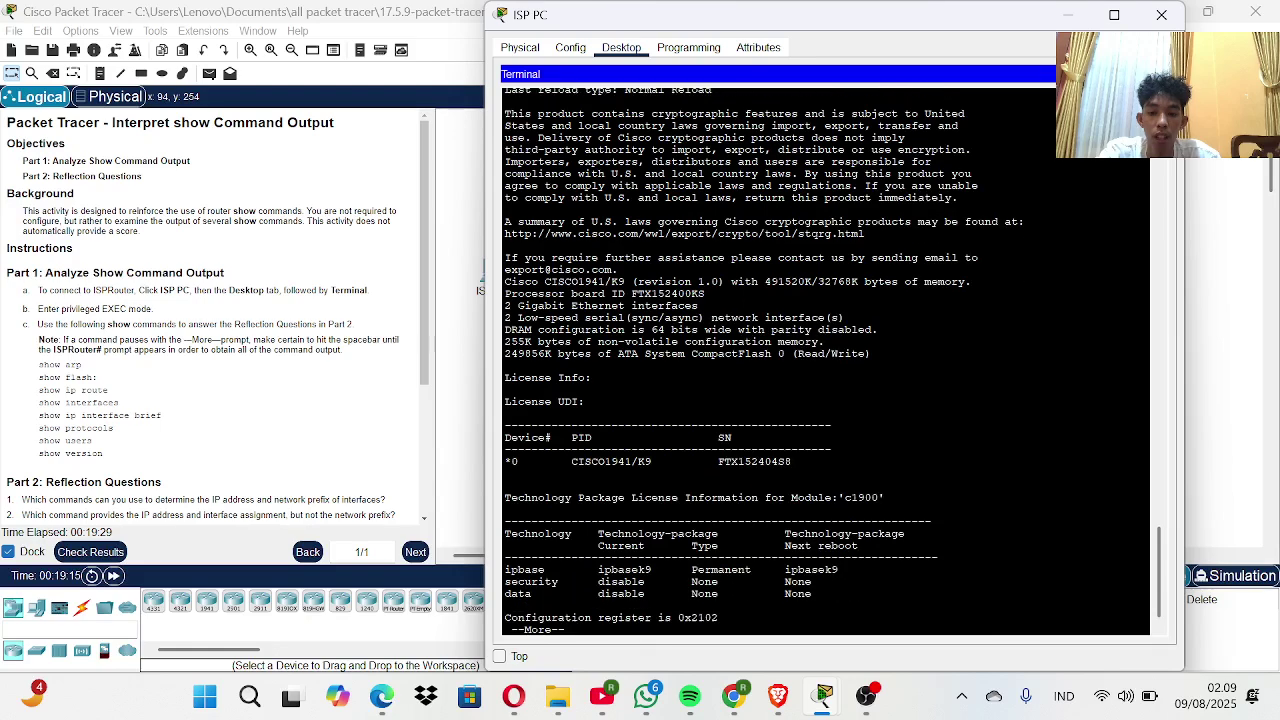
key("space")
key("Return")
key("Return")
key("Return")
key("Return")
key("Return")
key("Return")
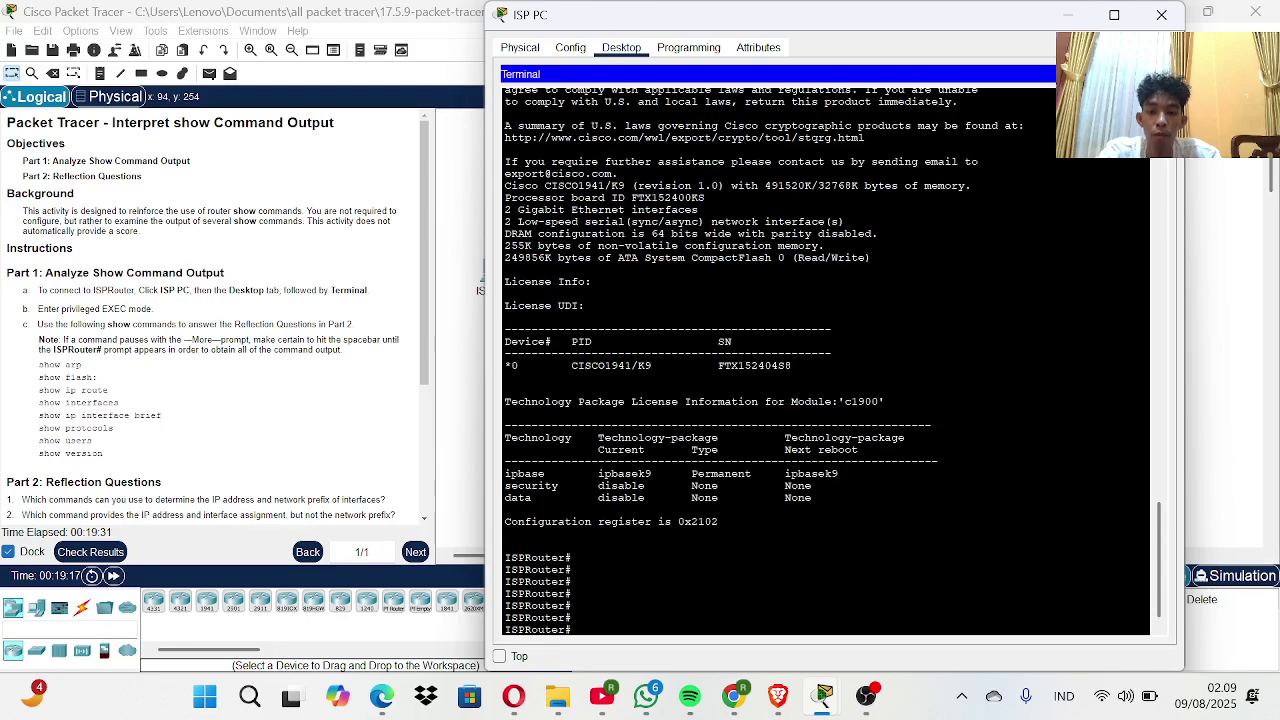
scroll(760, 360, "up", 3)
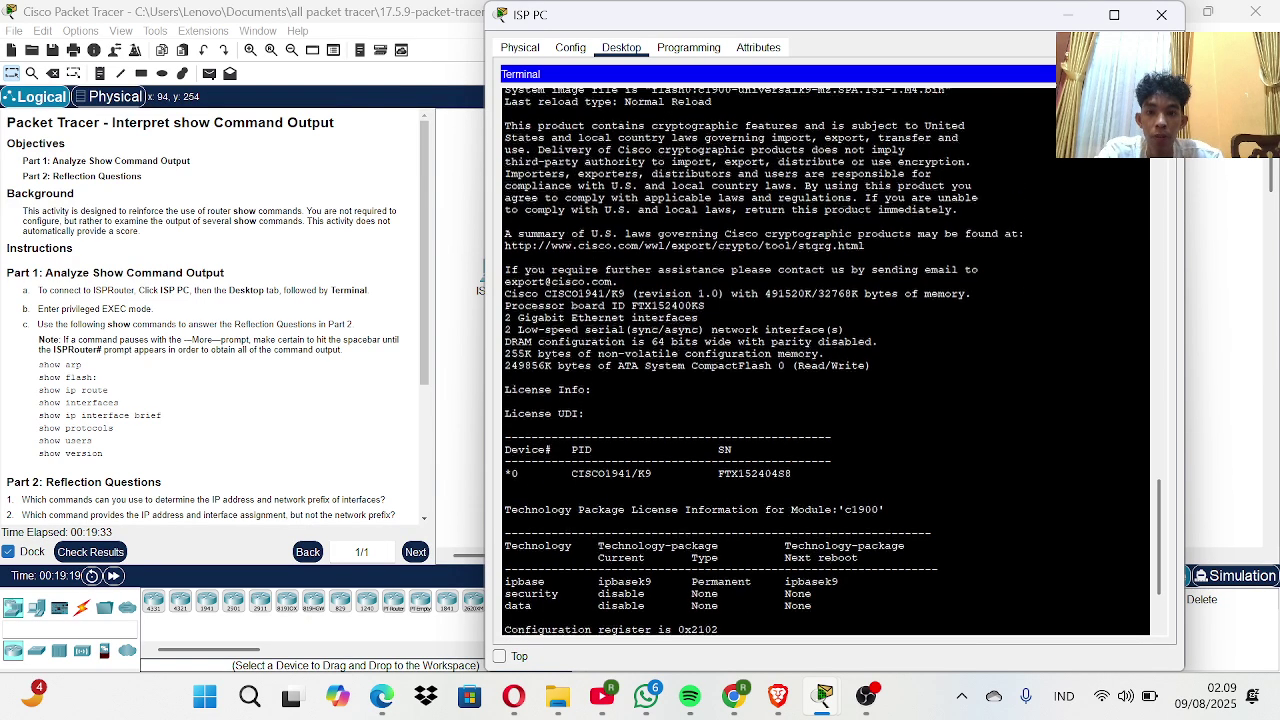
scroll(760, 360, "up", 6)
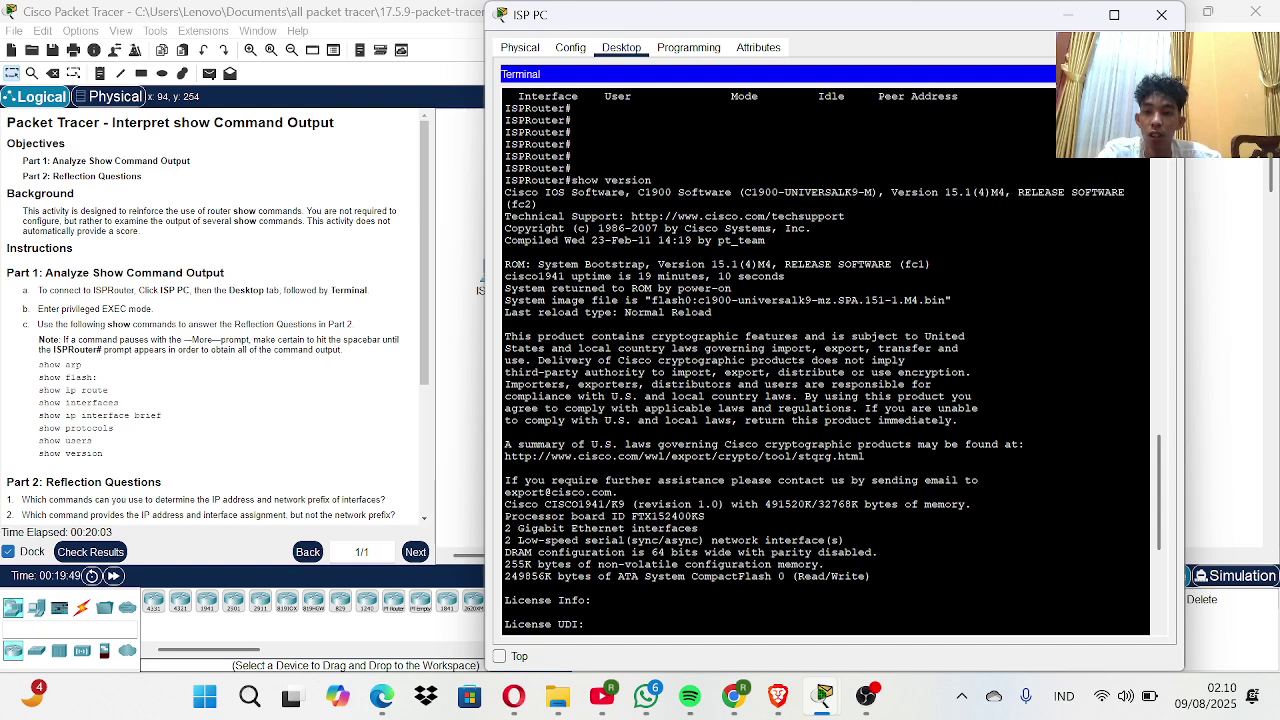
- Copy the whole Part 2: Reflection Questions section, heading through question 10, from the activity instructions
scroll(267, 401, "down", 1)
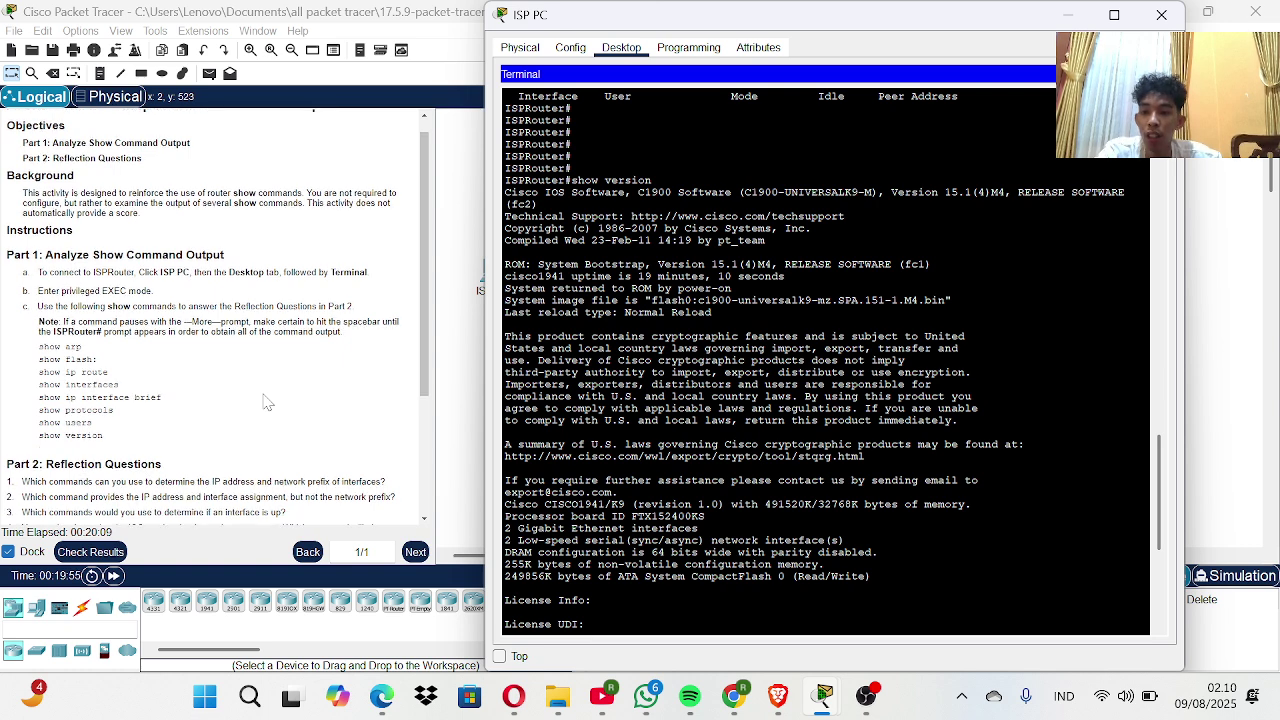
scroll(267, 401, "down", 1)
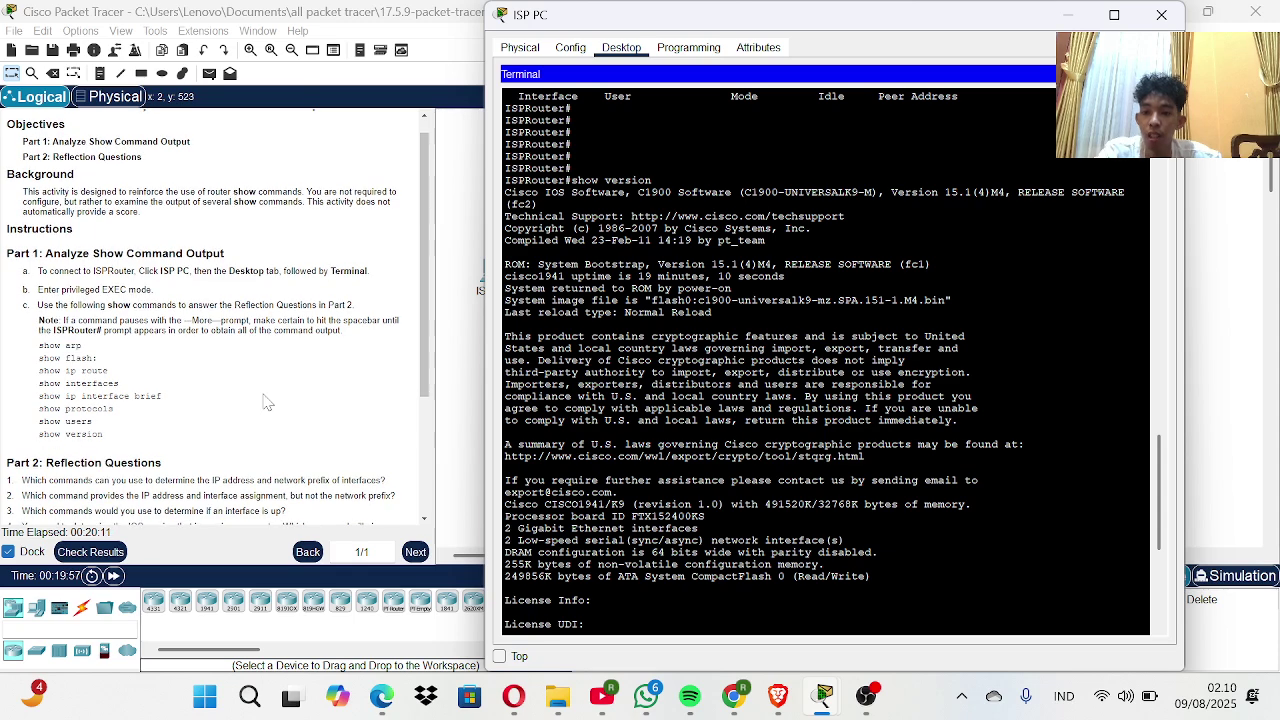
scroll(14, 345, "down", 4)
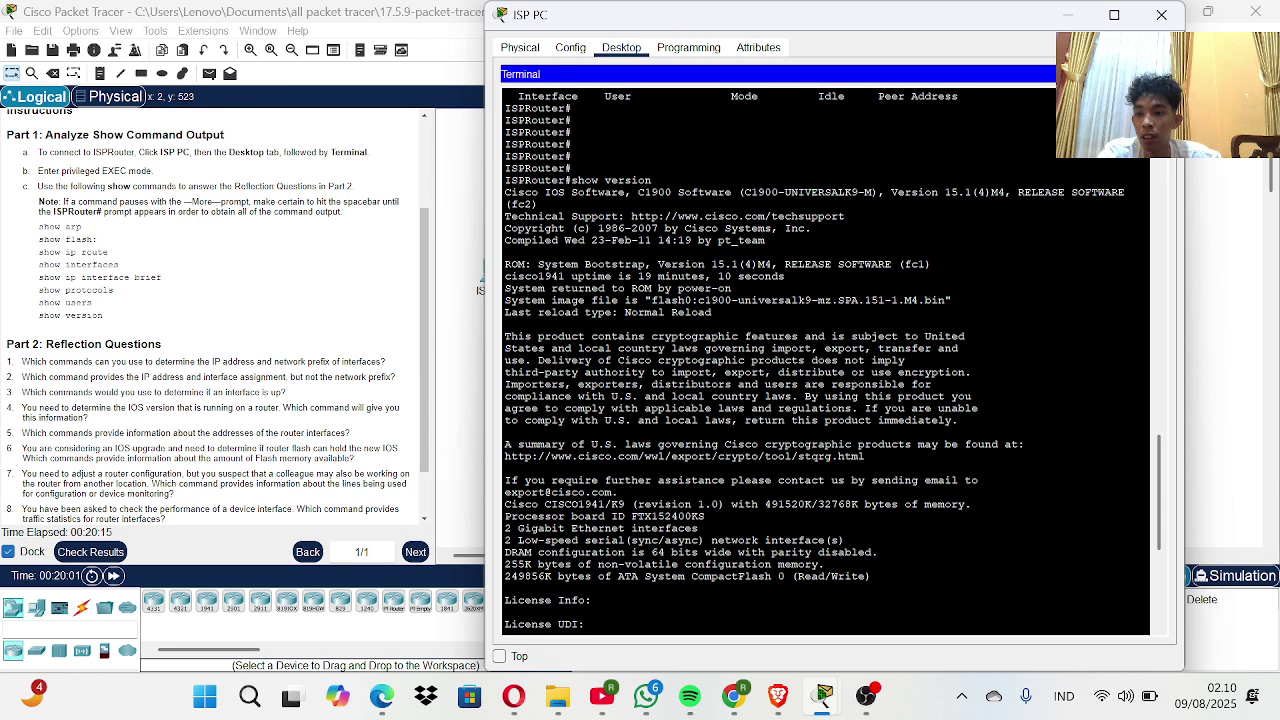
scroll(221, 319, "down", 2)
left_click_drag(7, 297, 240, 600)
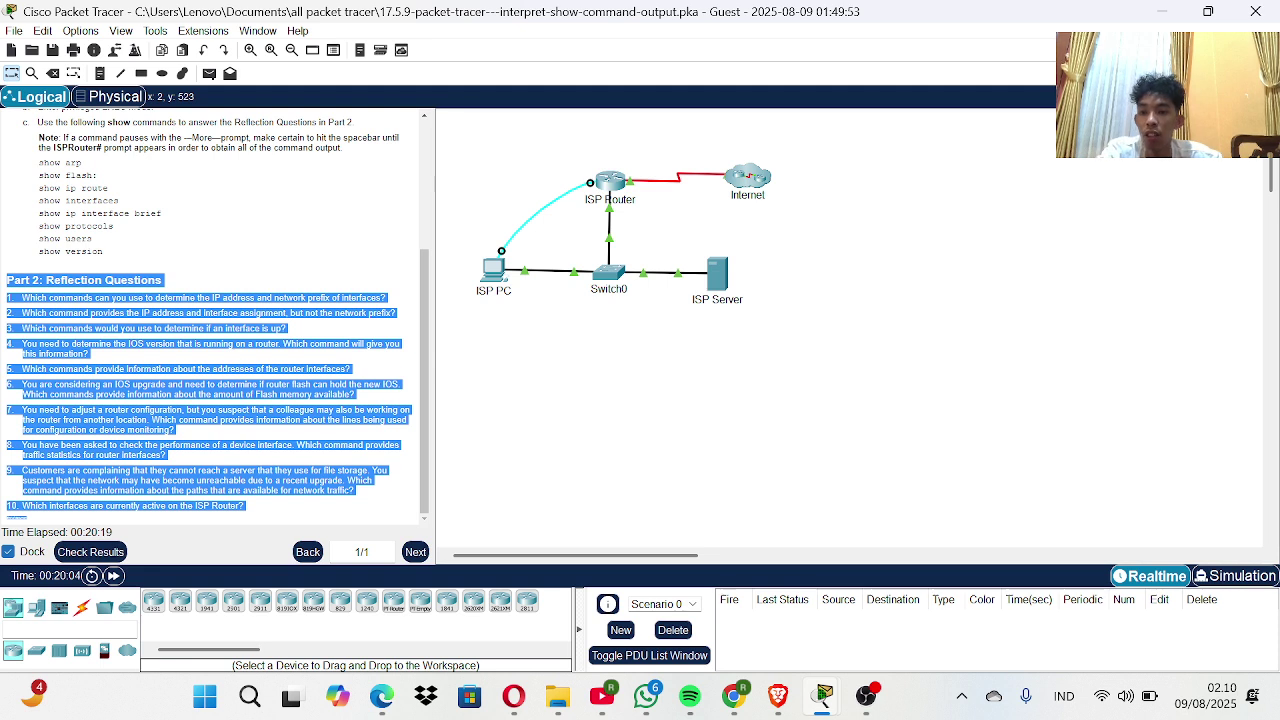
left_click_drag(254, 716, 283, 512)
right_click(283, 512)
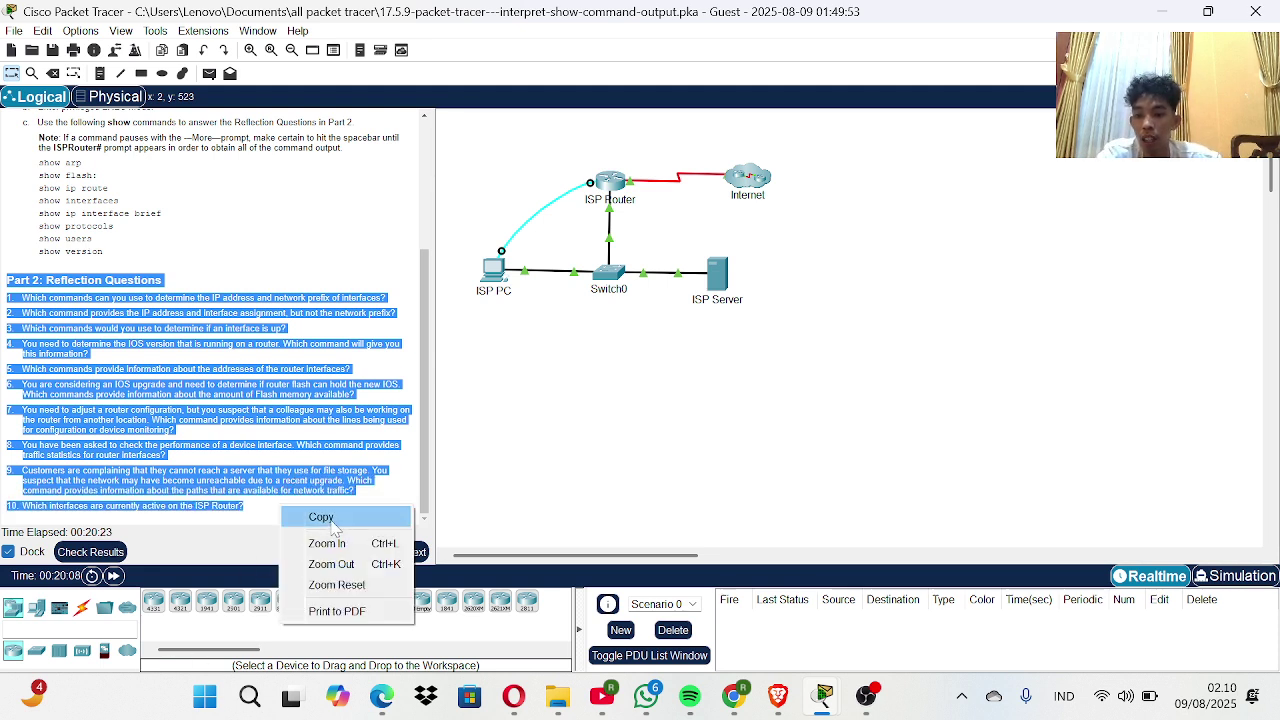
left_click(318, 517)
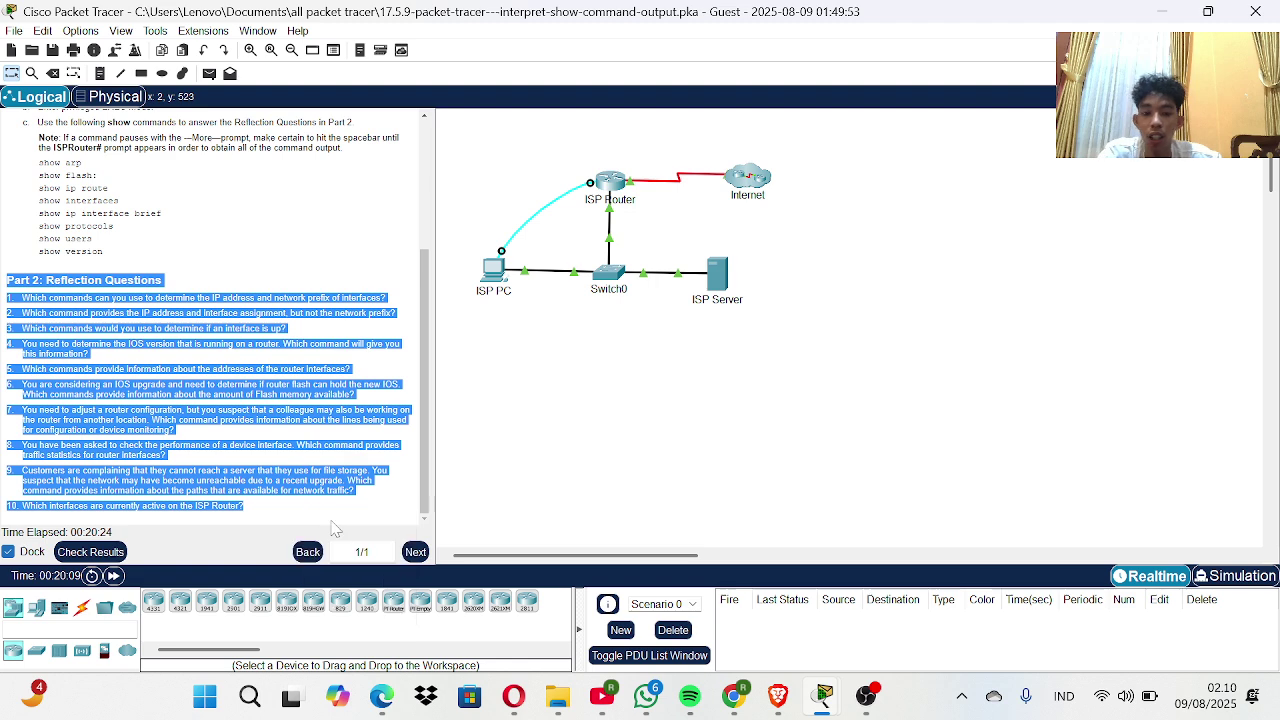
- Minimize the open windows to reach the desktop and start Google Chrome with the third listed profile
left_click(1163, 17)
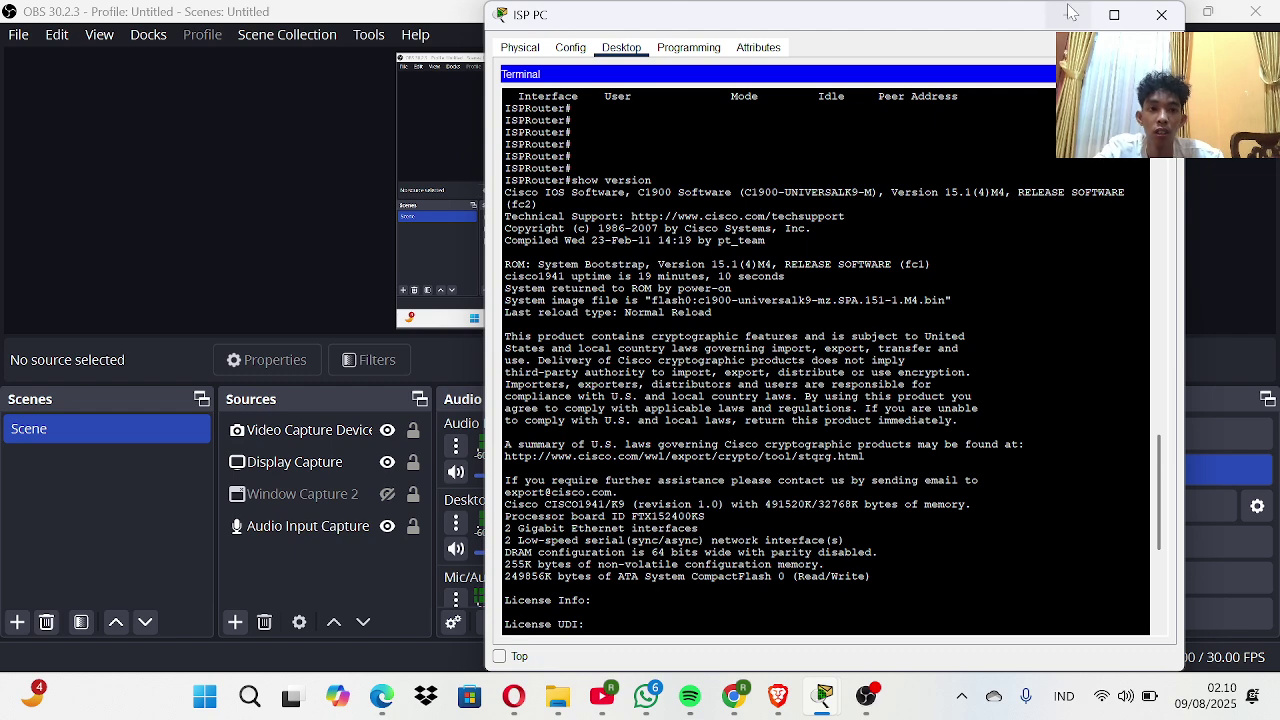
left_click(1161, 14)
left_click(1161, 11)
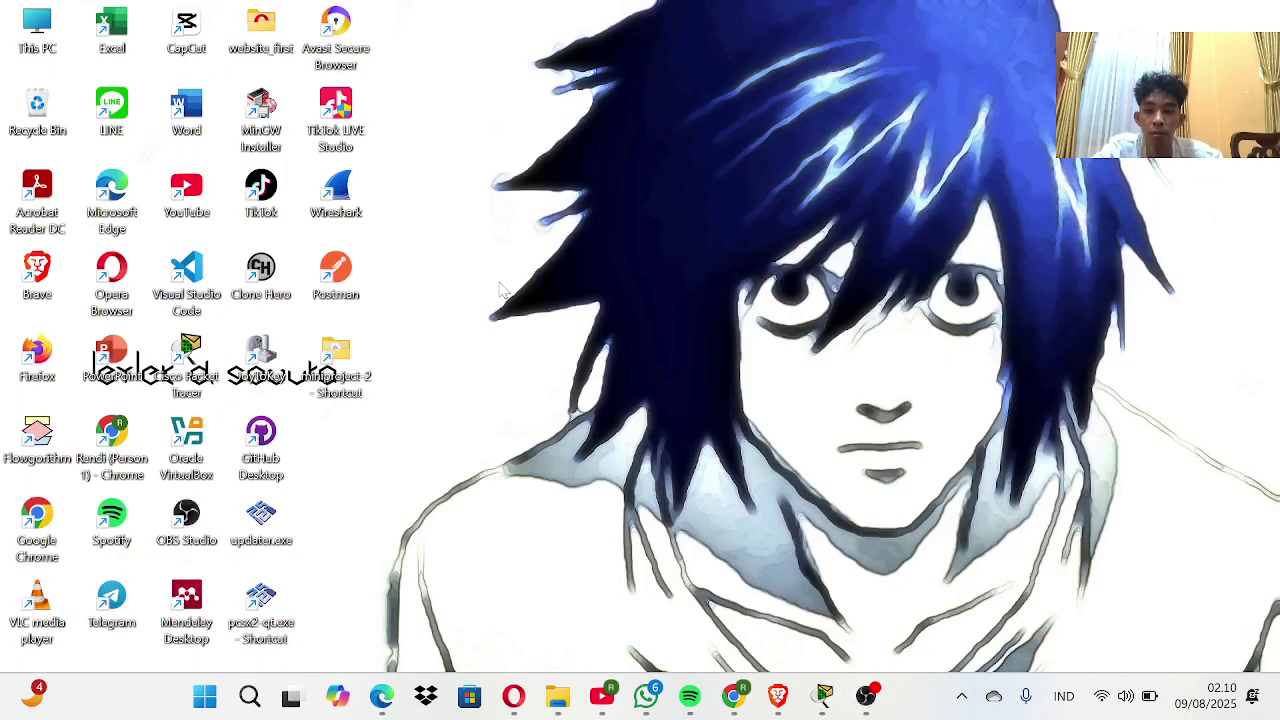
double_click(52, 514)
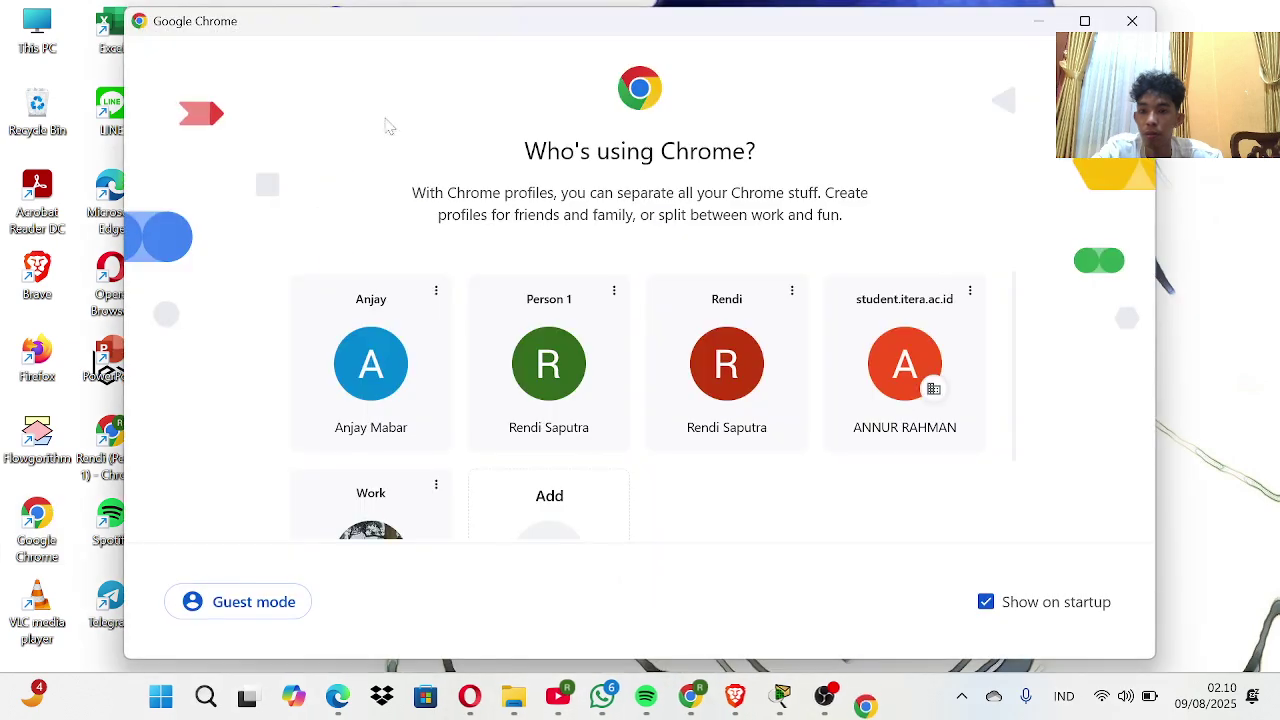
left_click(704, 364)
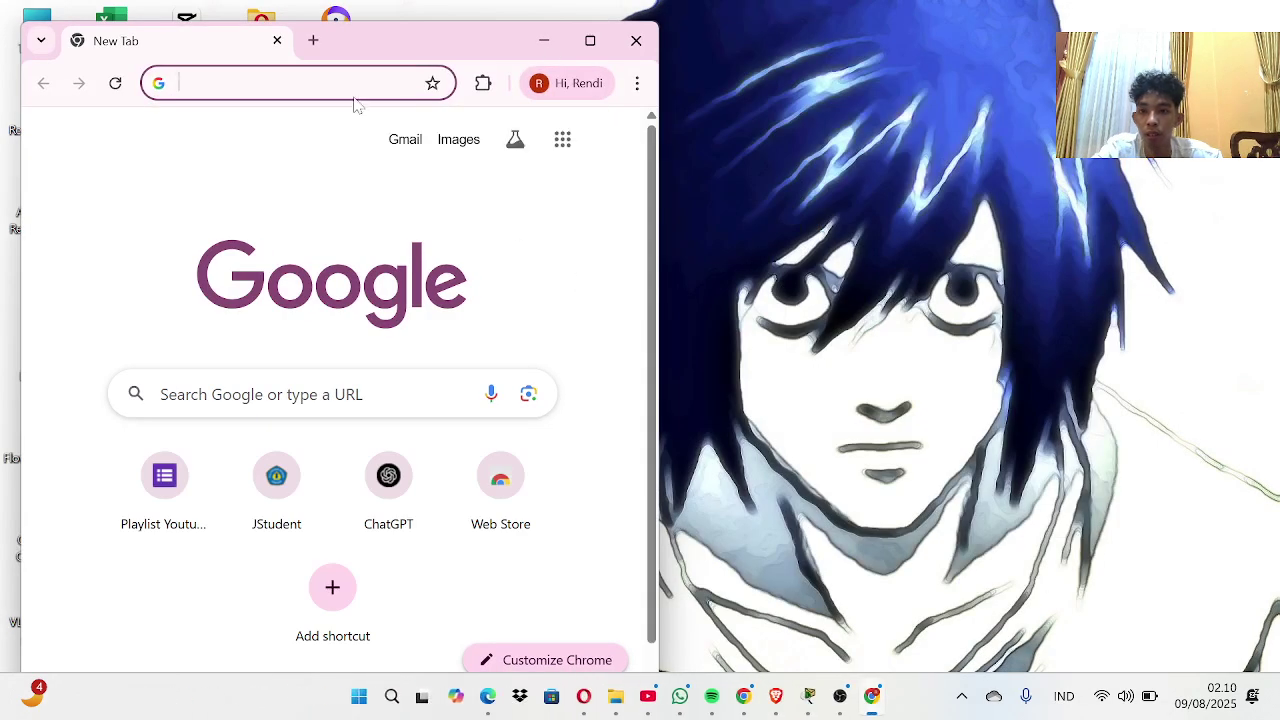
- Search the web for translate google and open the Google Terjemahan site from the results
left_click(354, 99)
type("goo")
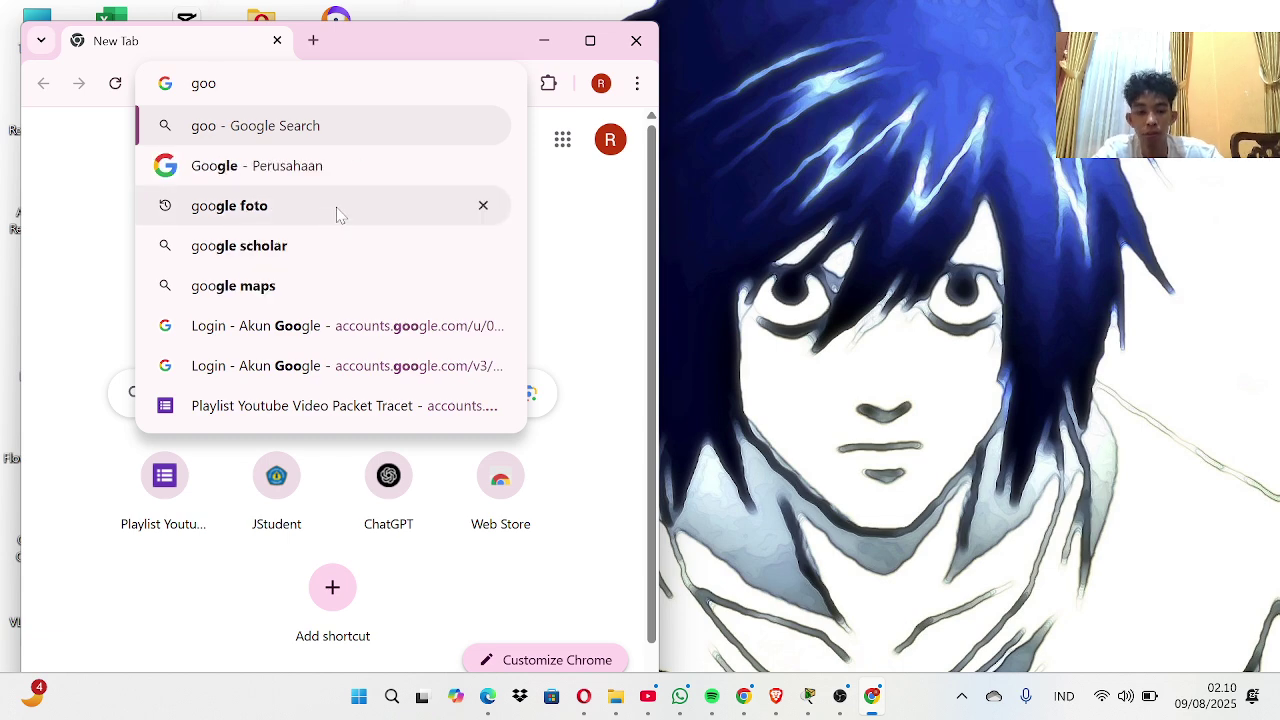
key("BackSpace")
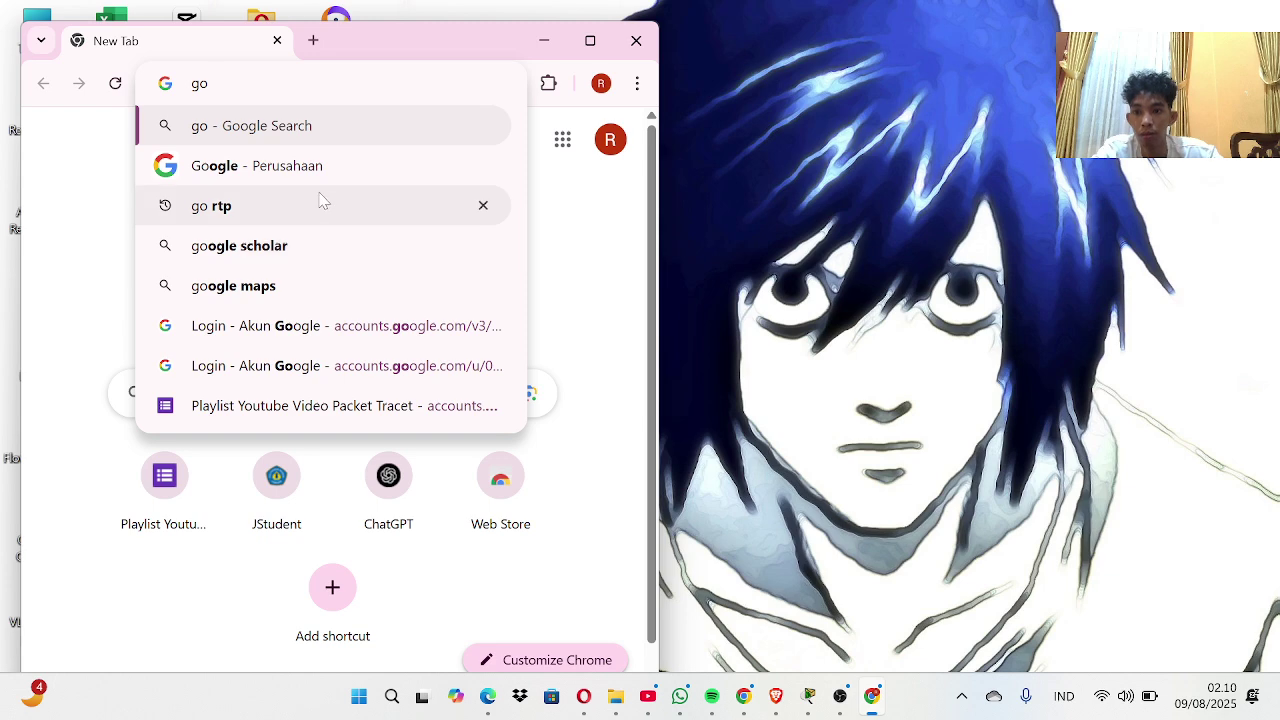
key("BackSpace")
key("BackSpace")
type("tr")
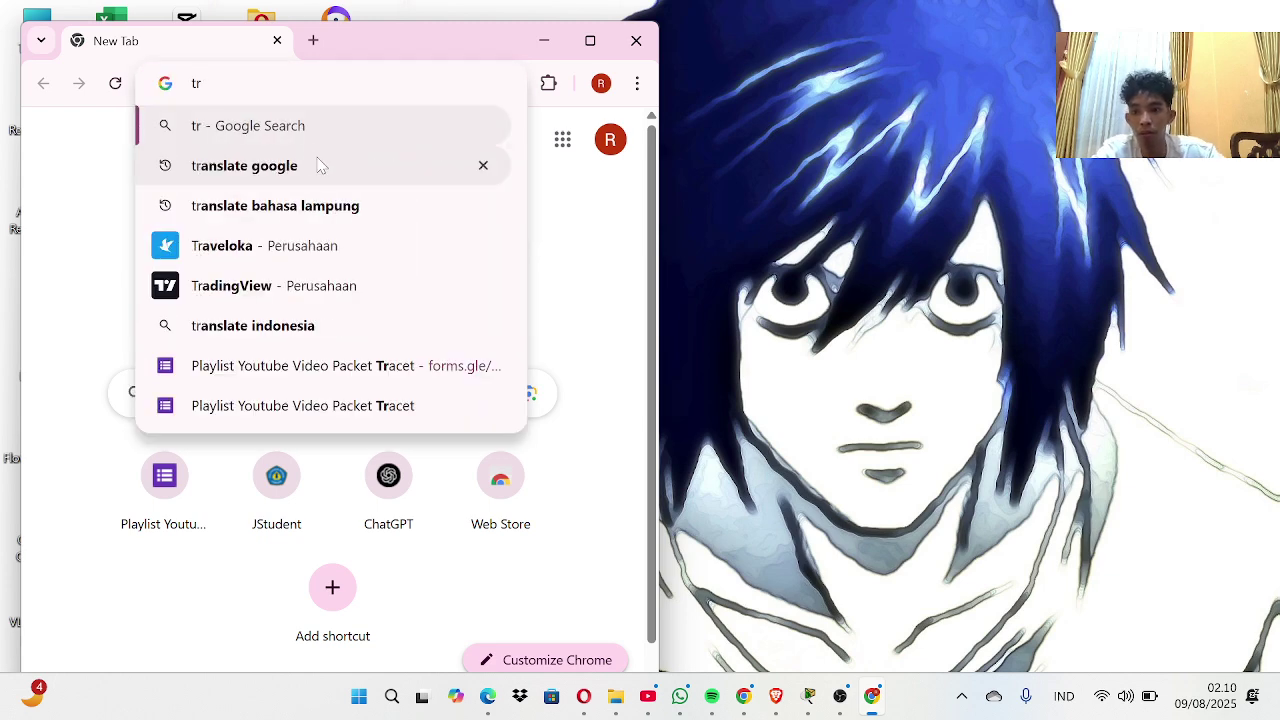
left_click(320, 165)
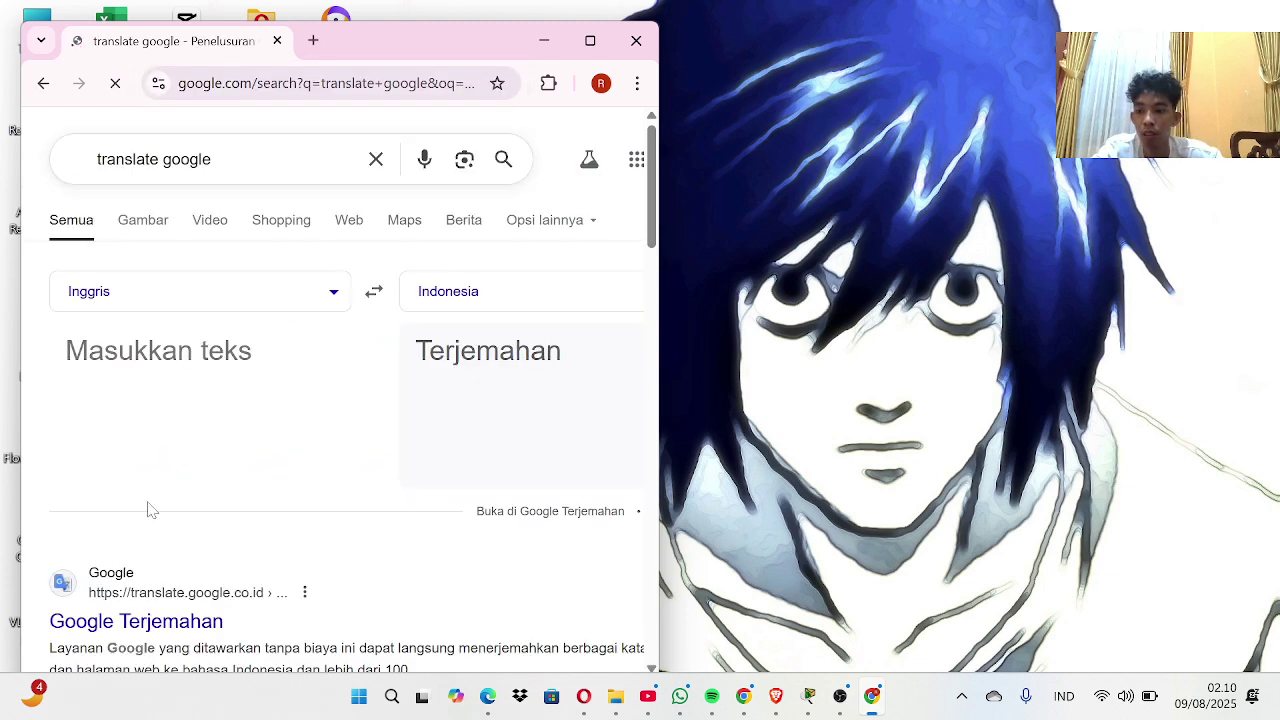
left_click(145, 628)
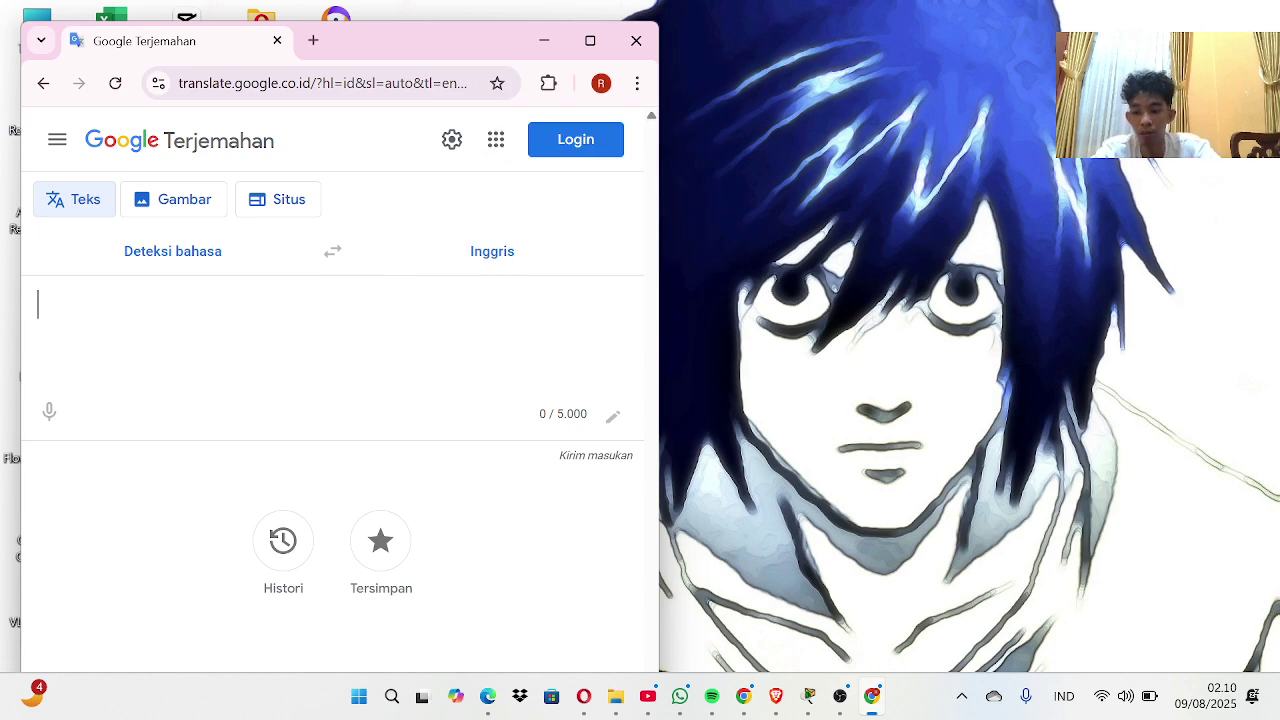
- Paste the copied reflection questions for translation, set the target language to Indonesia, and maximize the browser window
key("ctrl+v")
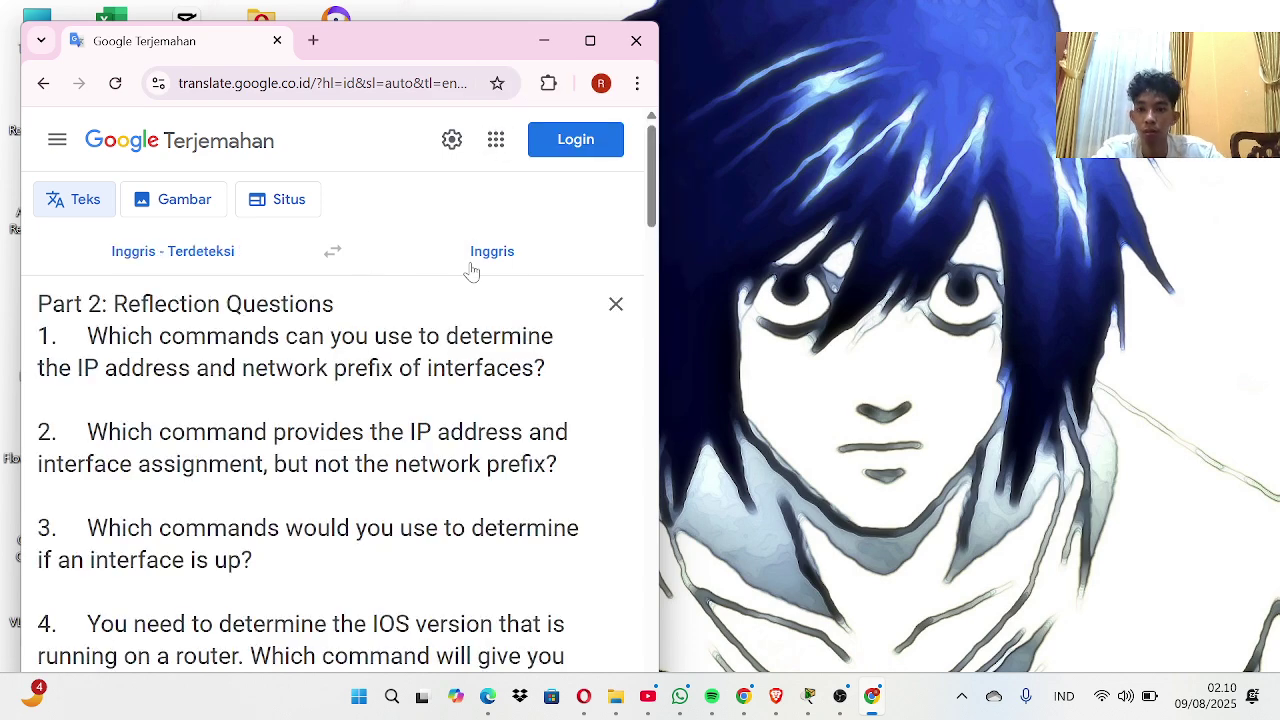
left_click(480, 262)
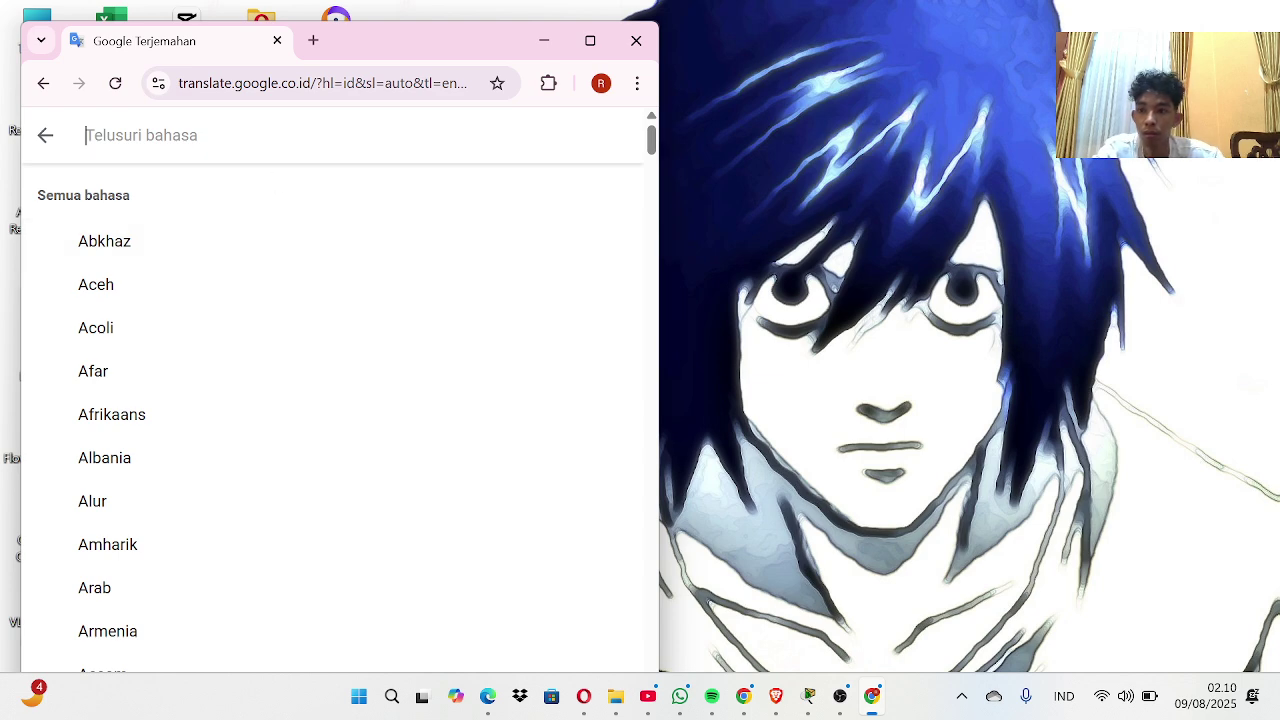
type("in")
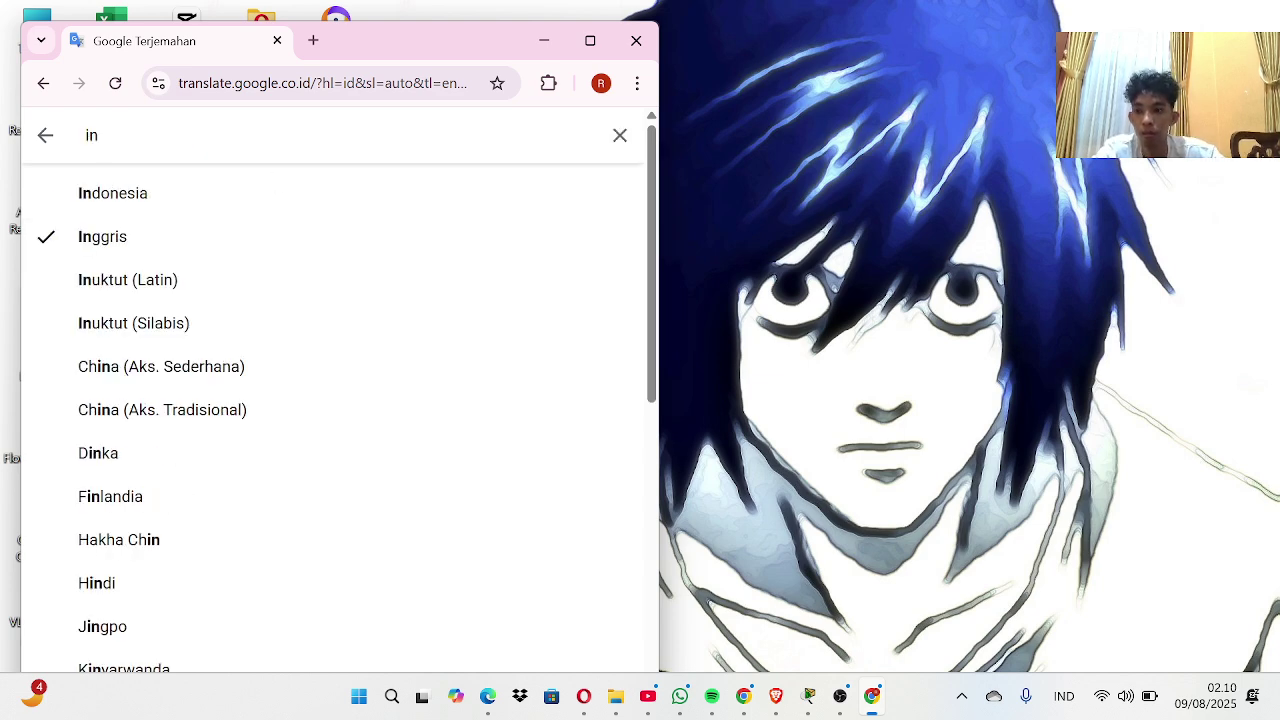
left_click(263, 185)
scroll(340, 420, "up", 5)
scroll(546, 141, "up", 2)
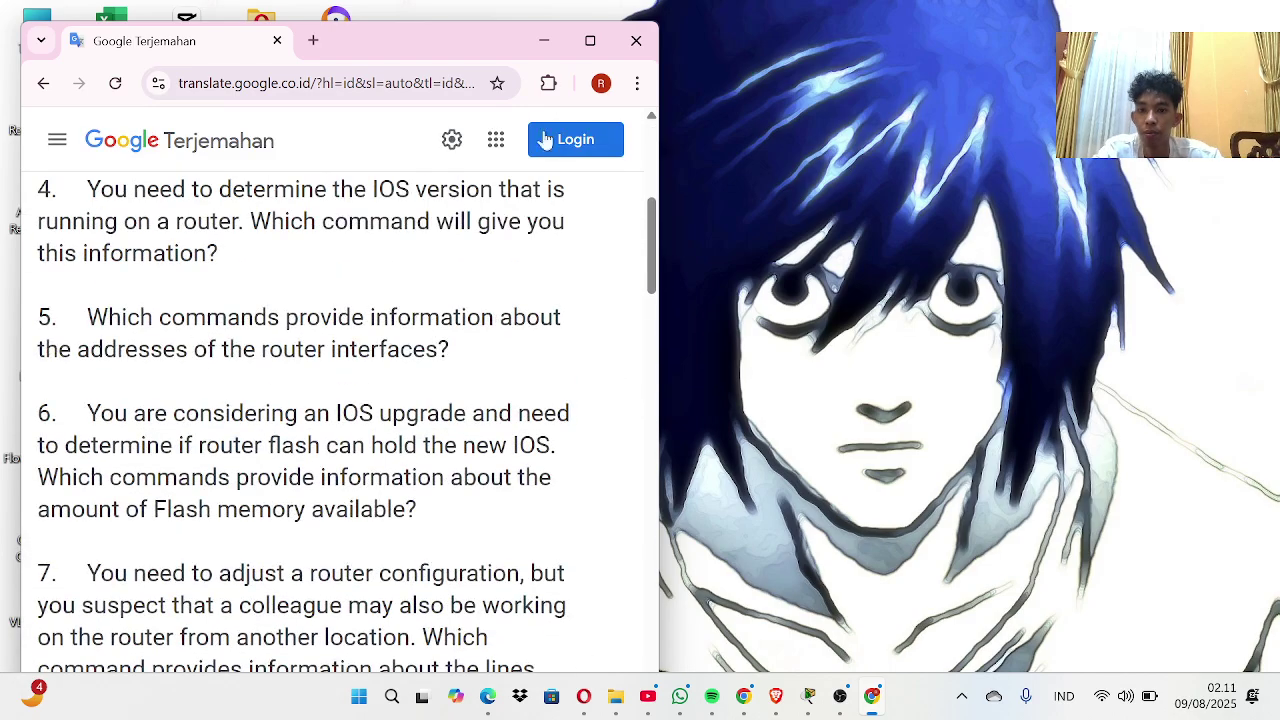
left_click(590, 40)
scroll(850, 370, "up", 5)
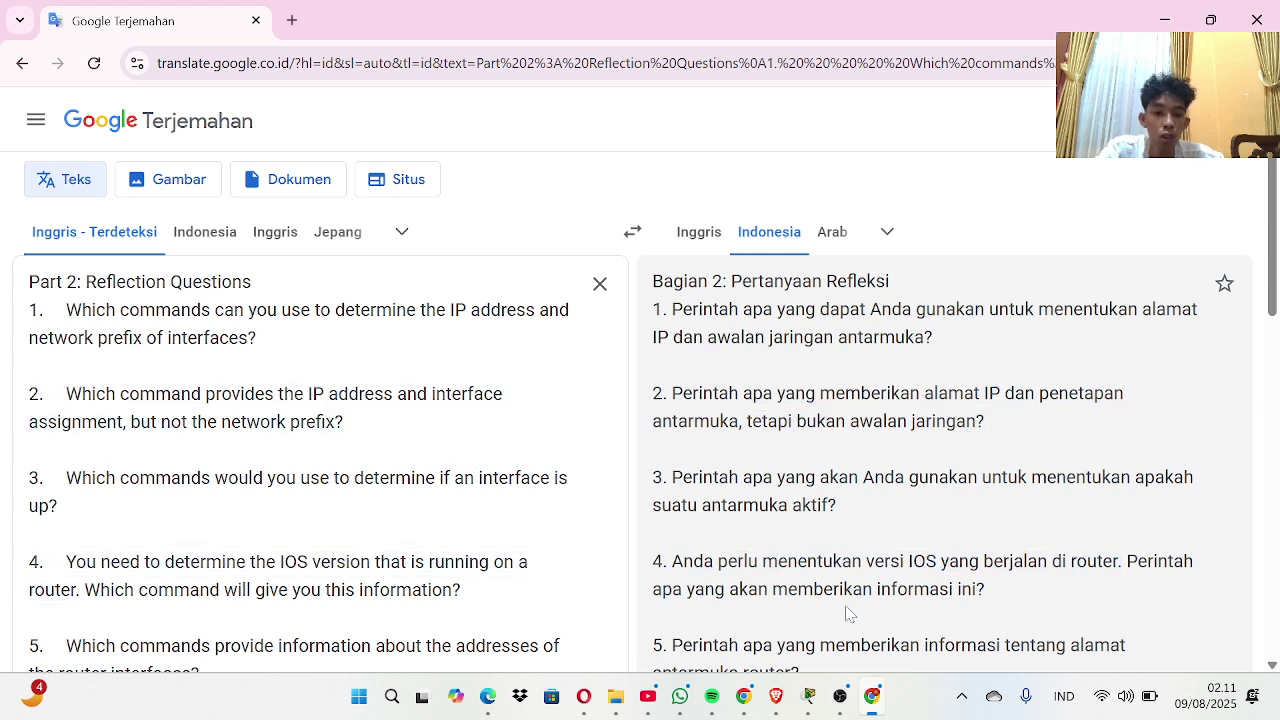
- Switch to Cisco Packet Tracer and review the listed show commands against the reflection questions, marking show ip route in passing
mouse_move(812, 705)
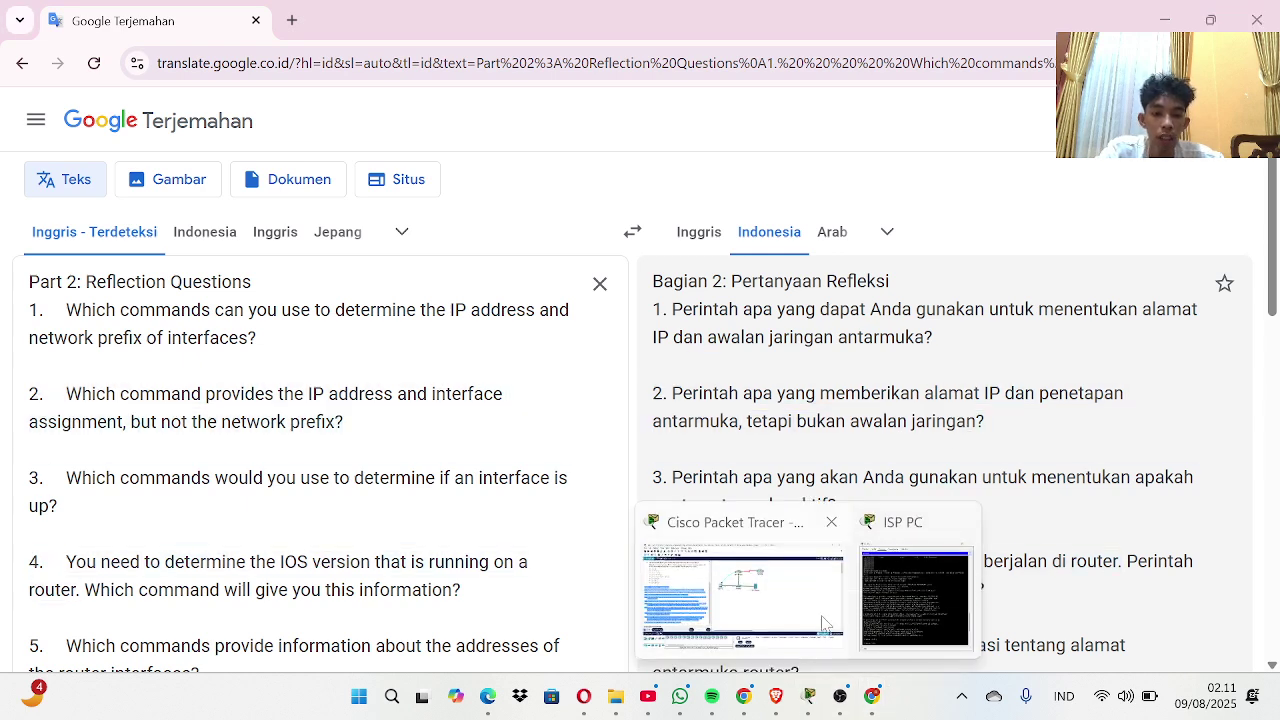
left_click(746, 600)
left_click(282, 308)
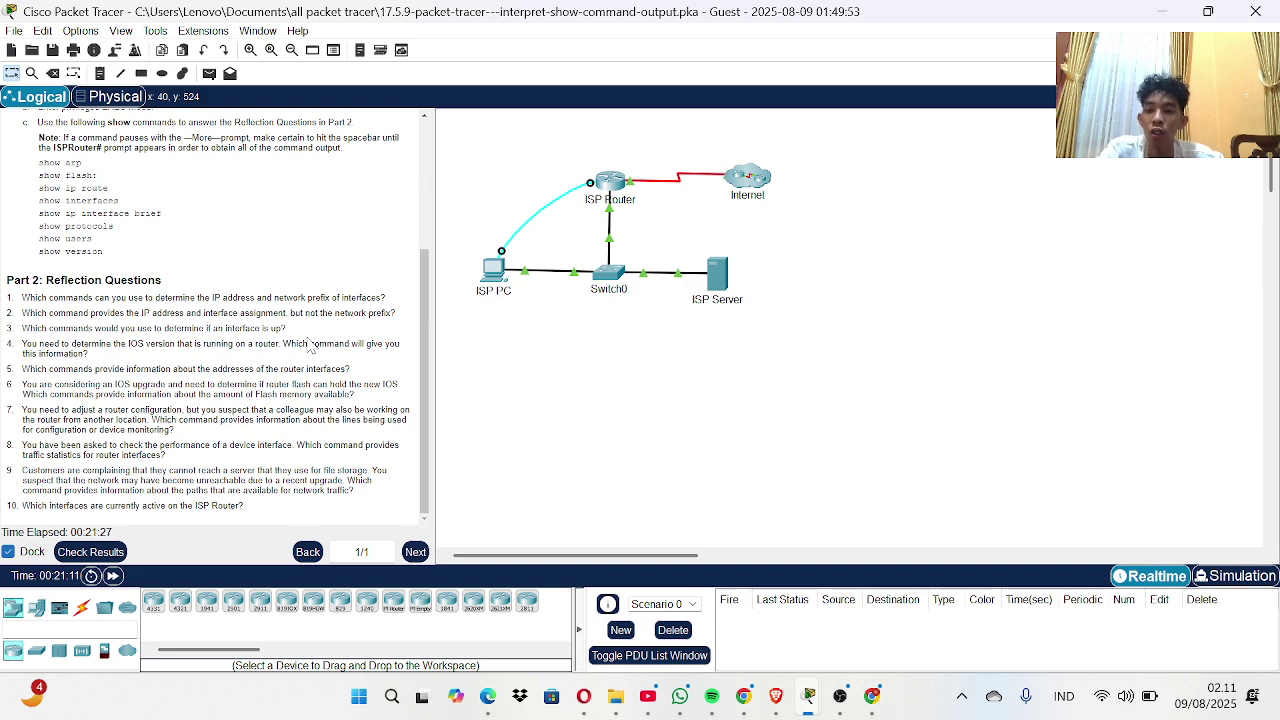
scroll(234, 298, "up", 1)
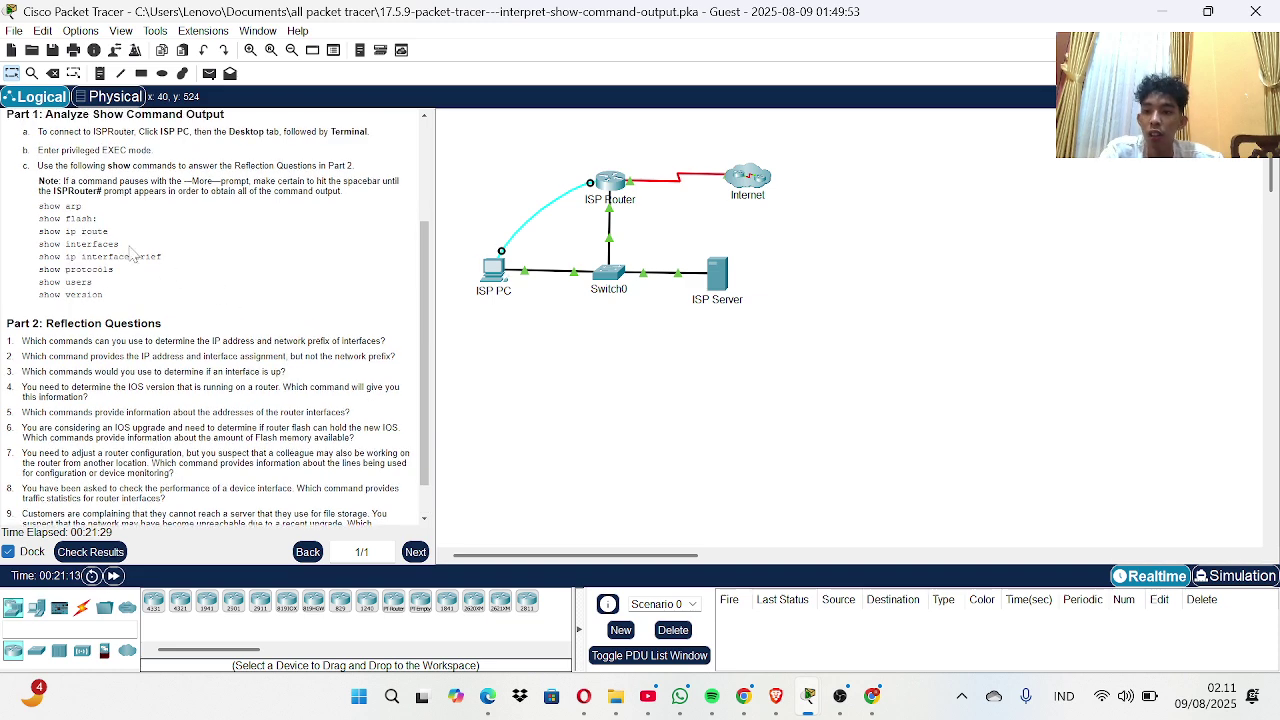
left_click_drag(108, 232, 68, 232)
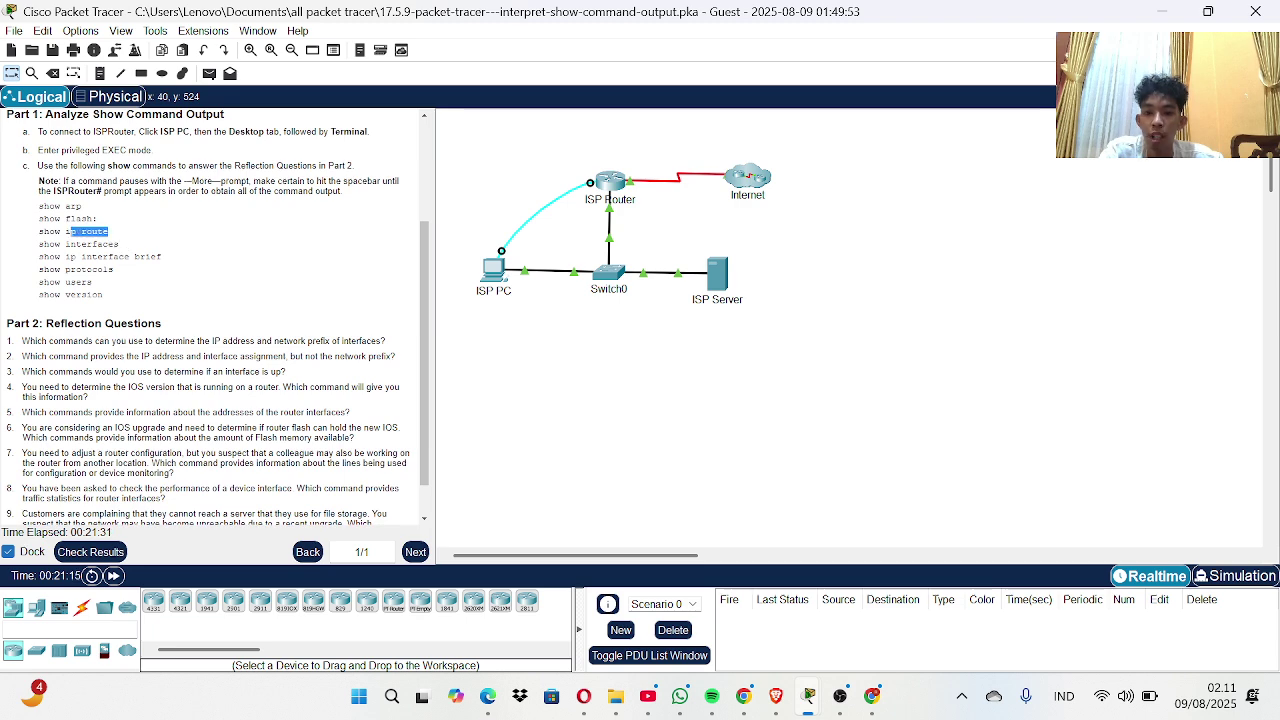
left_click(71, 232)
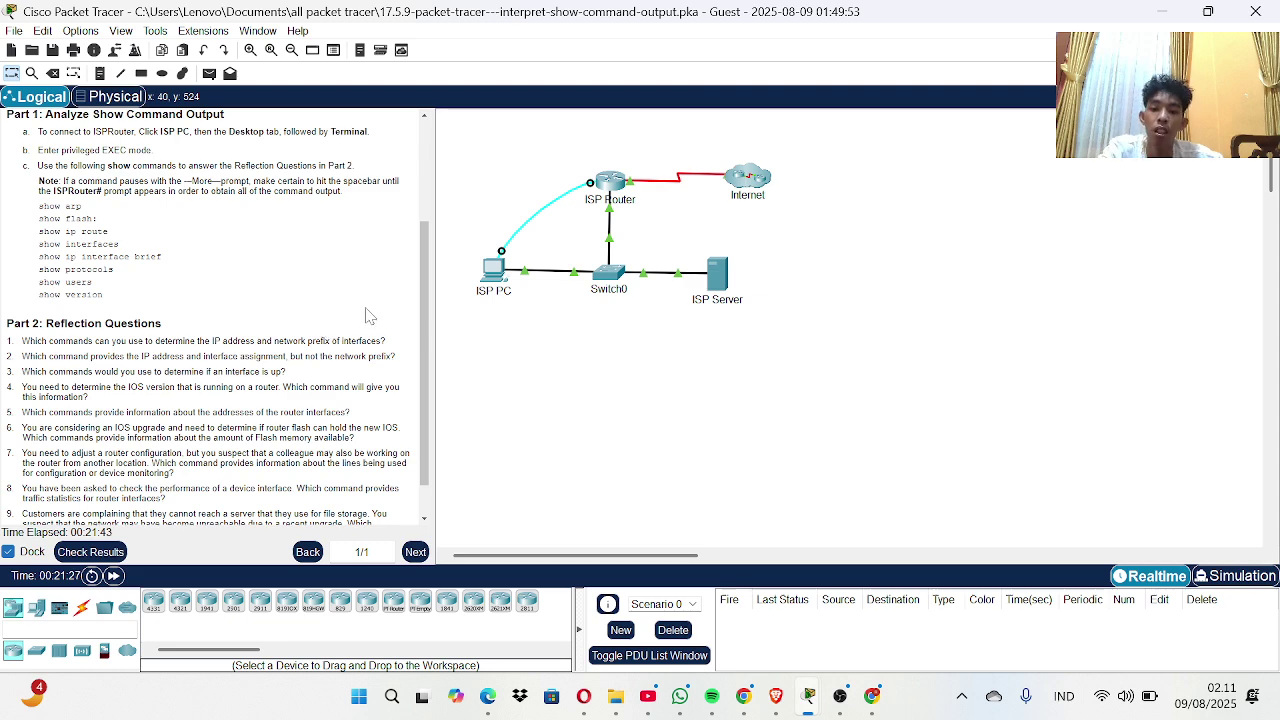
scroll(183, 392, "down", 1)
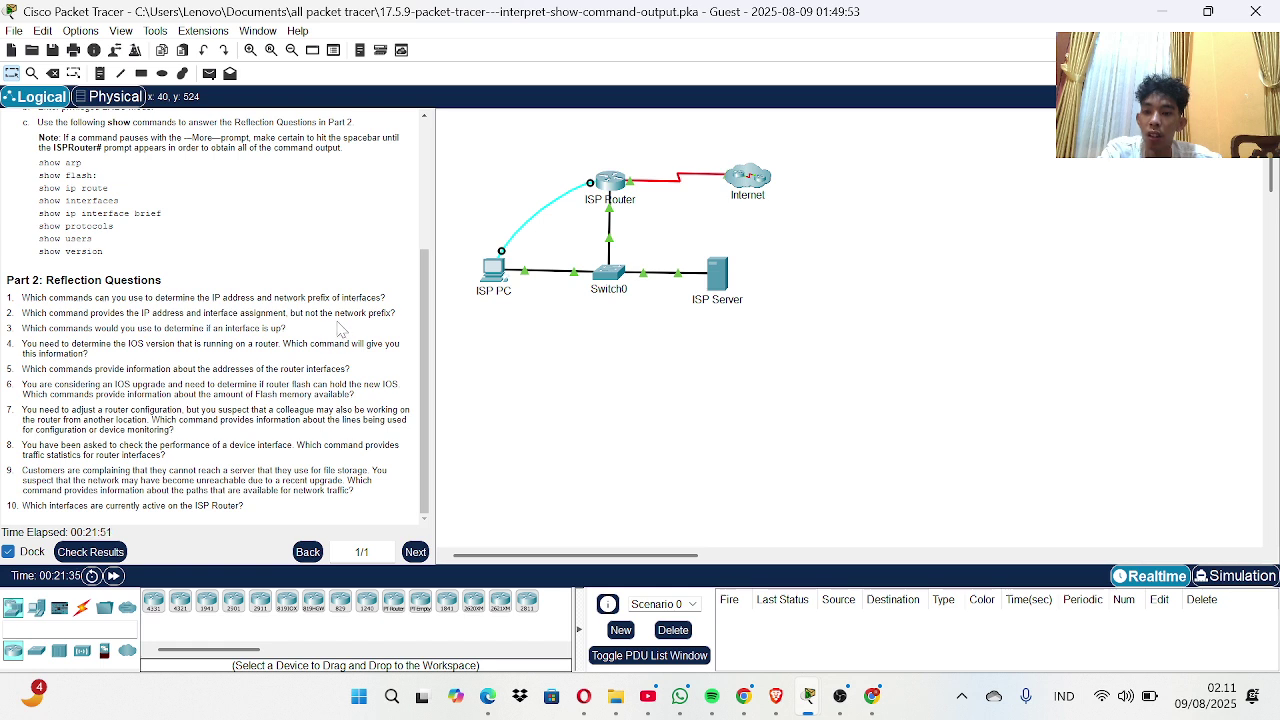
- Compare the Indonesian translation of the first reflection questions, including question 3, with the Packet Tracer instructions
left_click(873, 703)
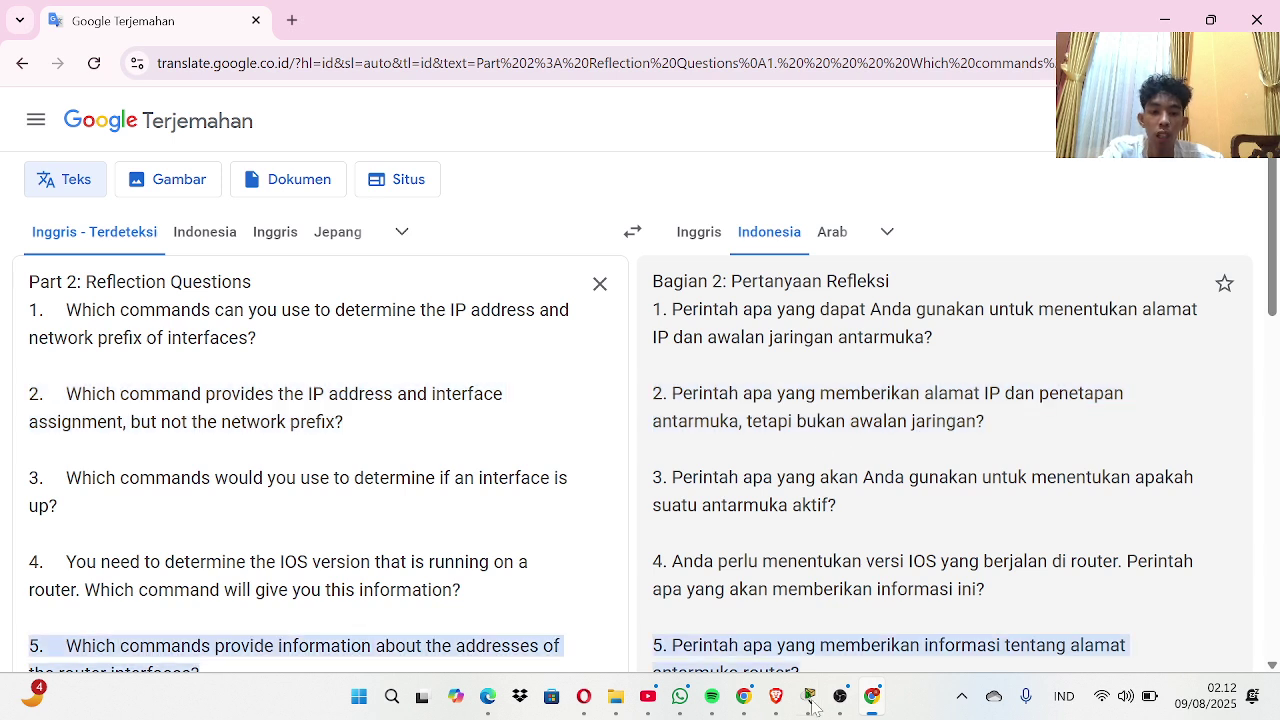
mouse_move(808, 695)
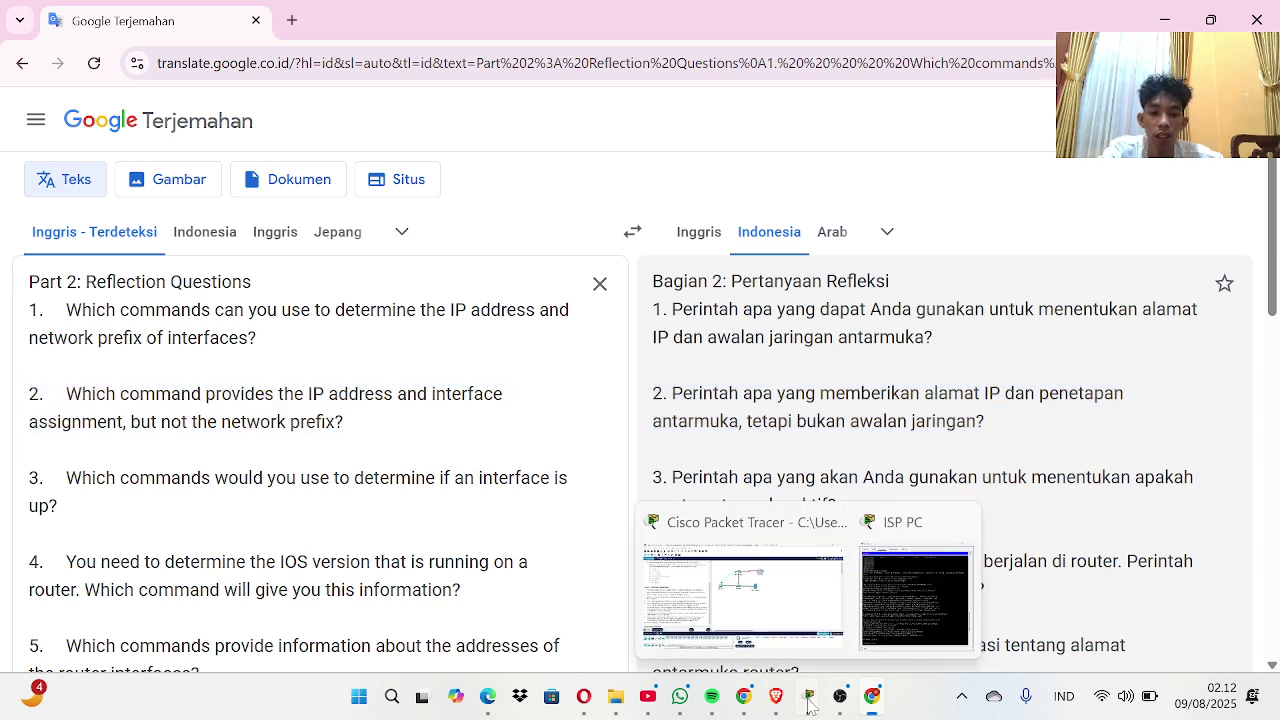
left_click(795, 627)
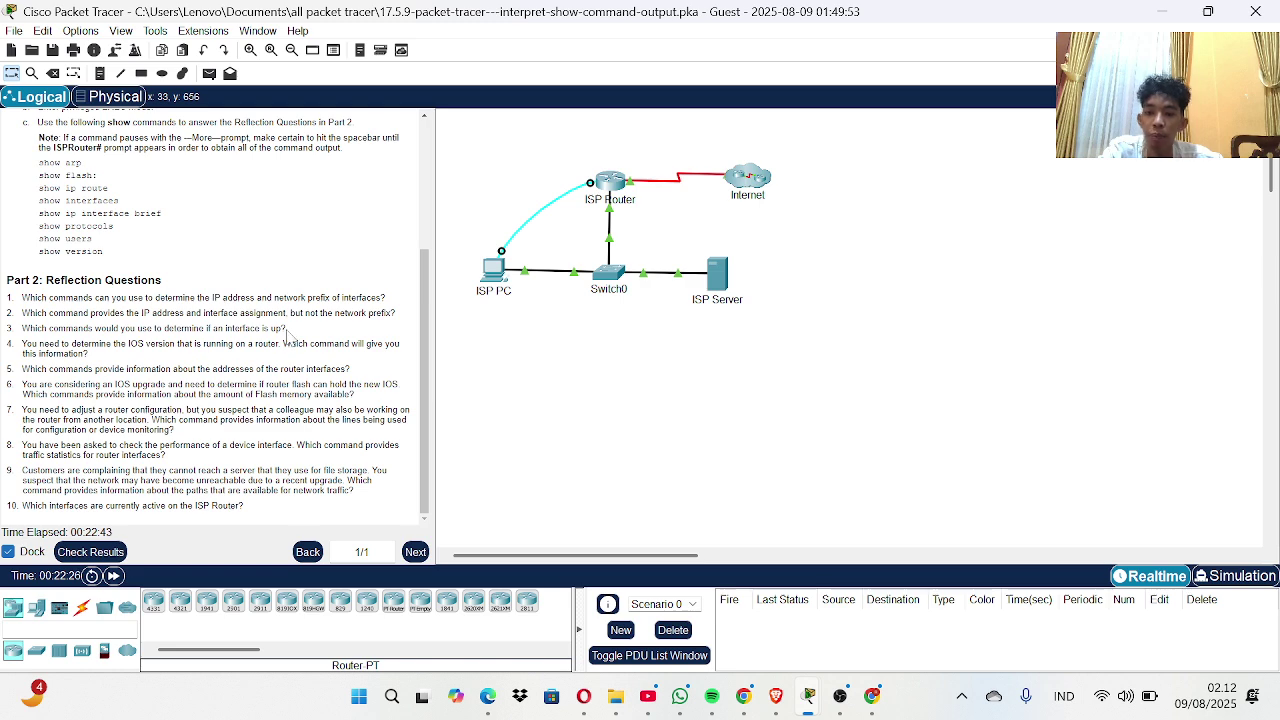
left_click(875, 700)
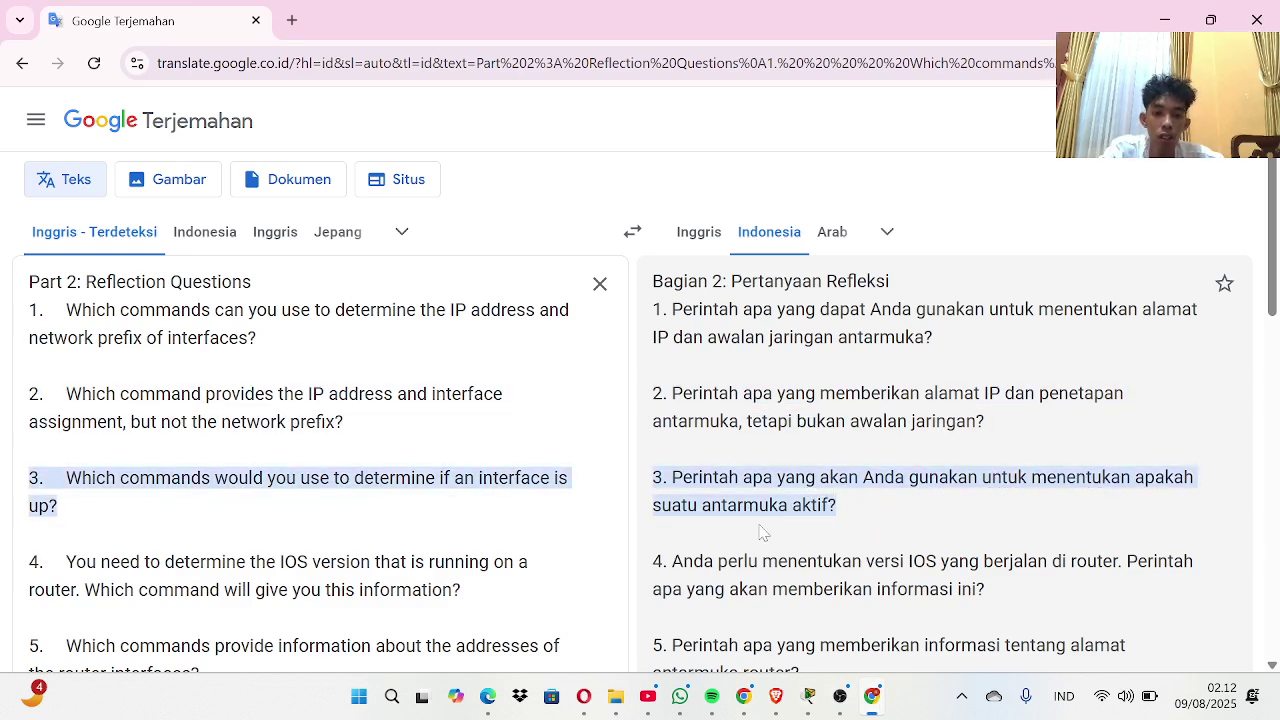
mouse_move(812, 700)
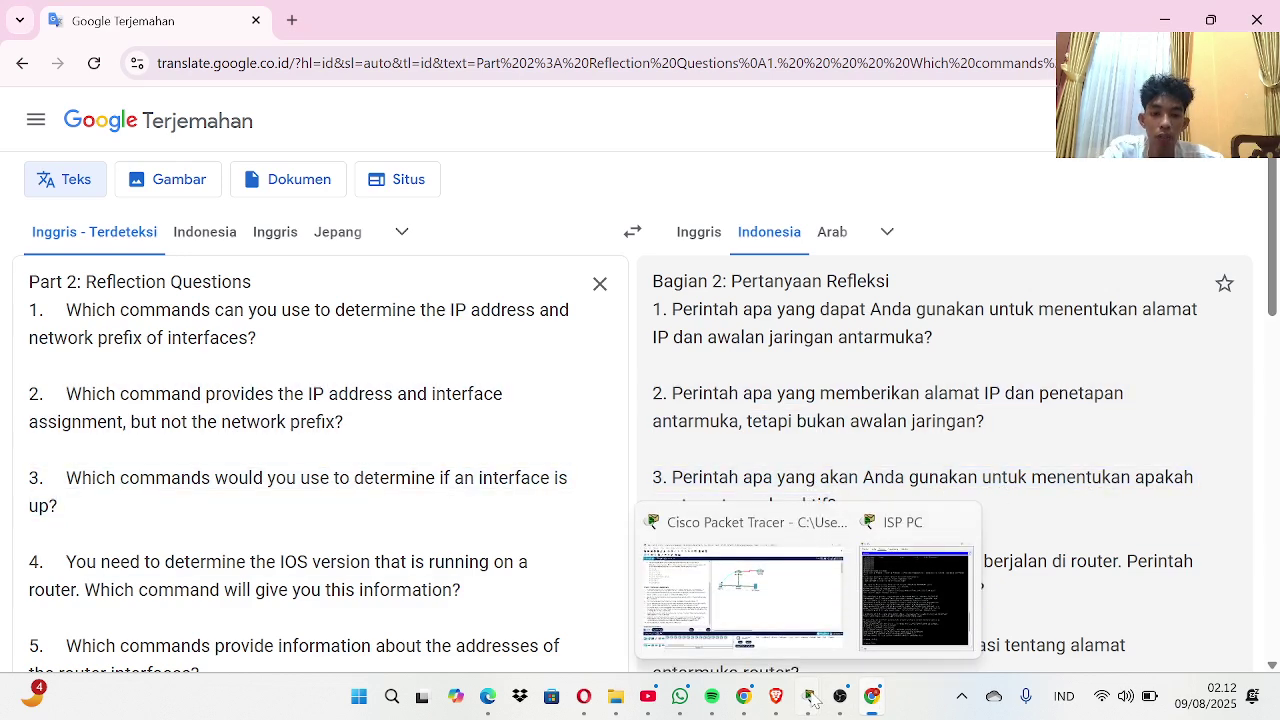
left_click(793, 647)
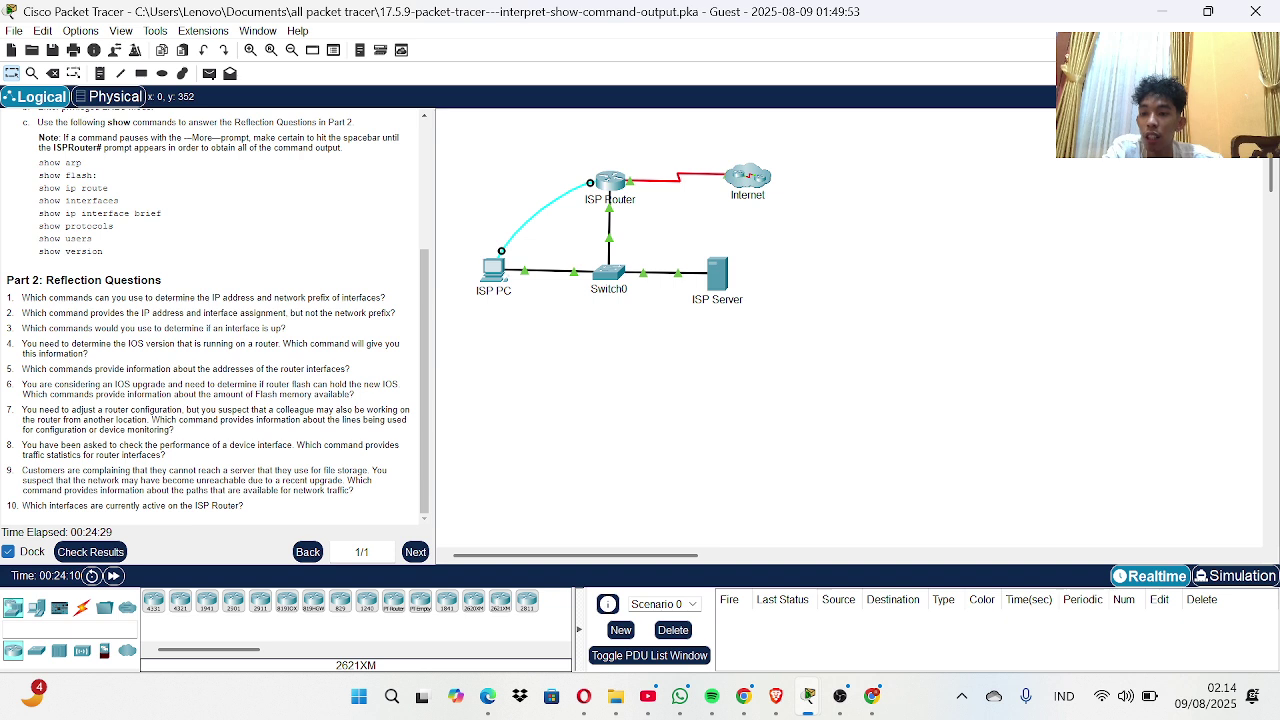
- Read the translated questions 3 to 7, then examine the show interfaces entry in the Packet Tracer command list
left_click(873, 697)
scroll(873, 432, "down", 3)
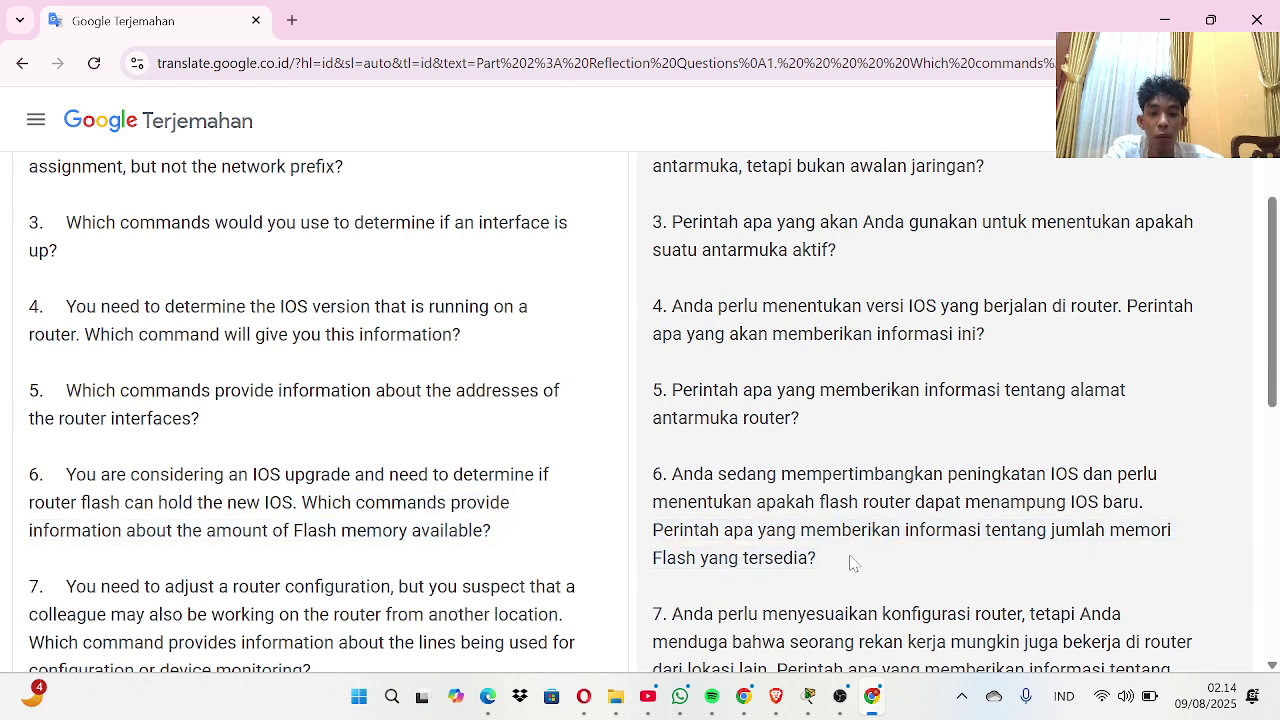
mouse_move(808, 696)
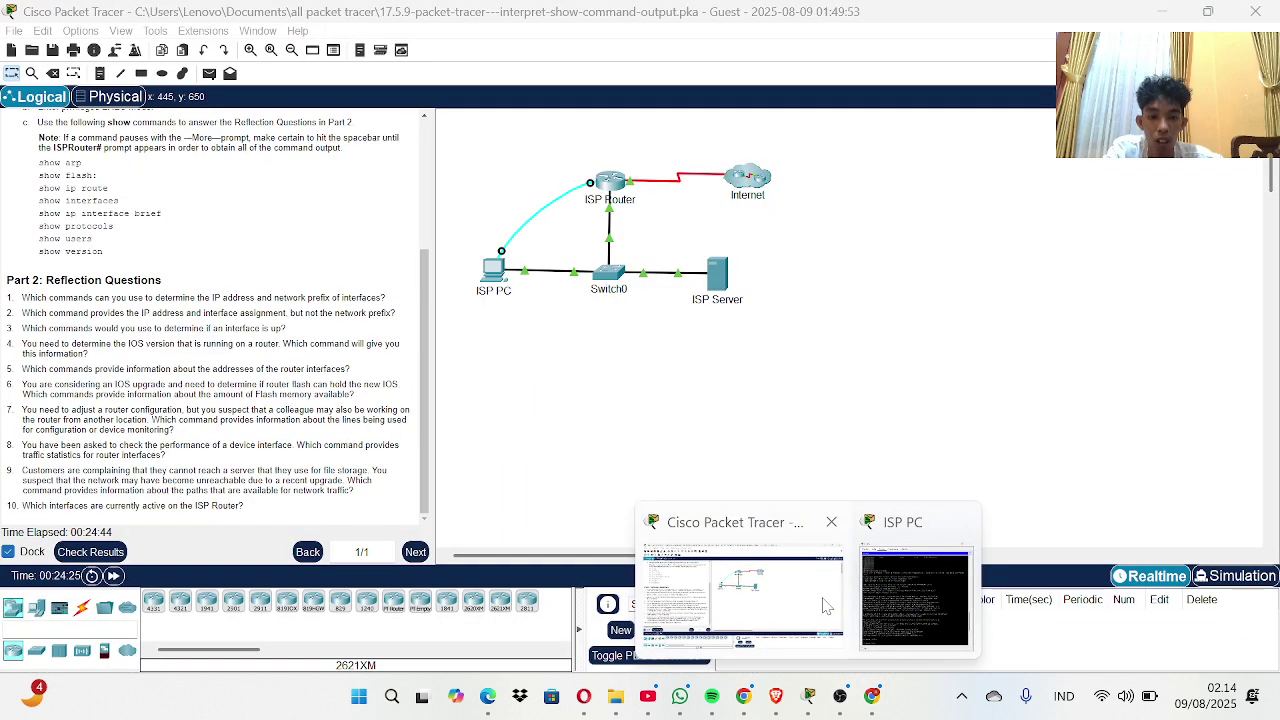
left_click(780, 595)
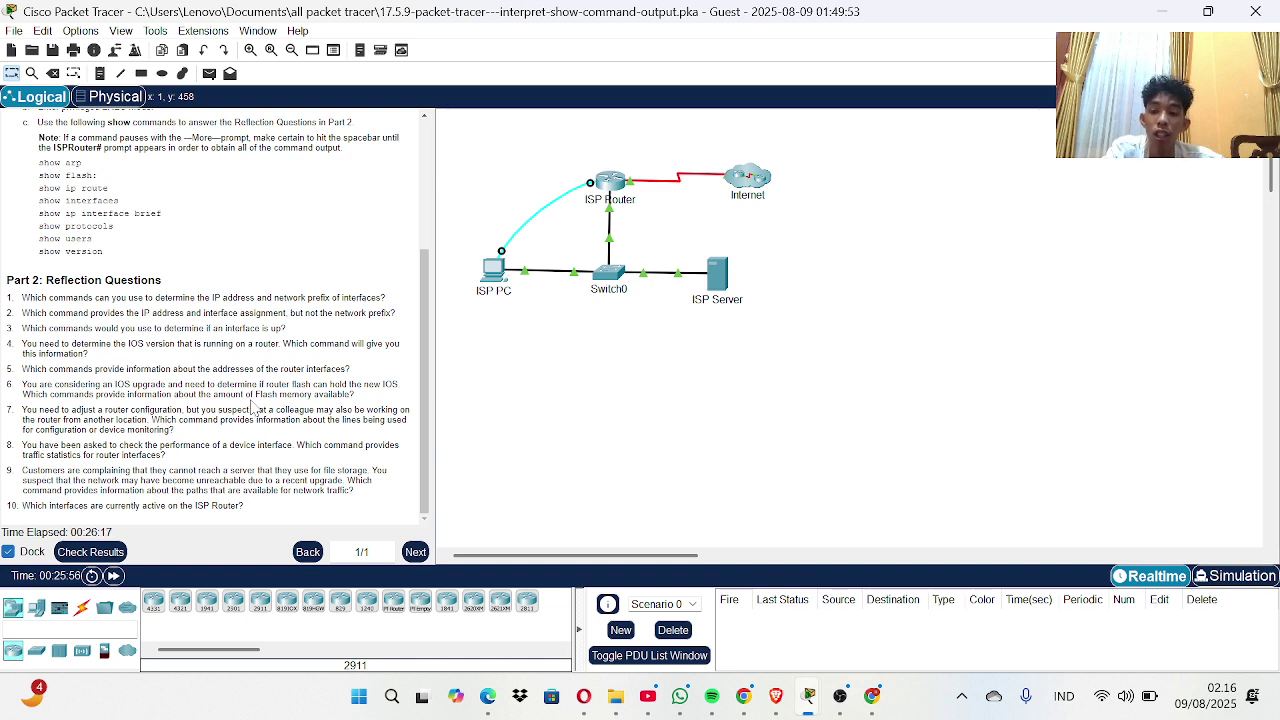
left_click_drag(120, 202, 70, 201)
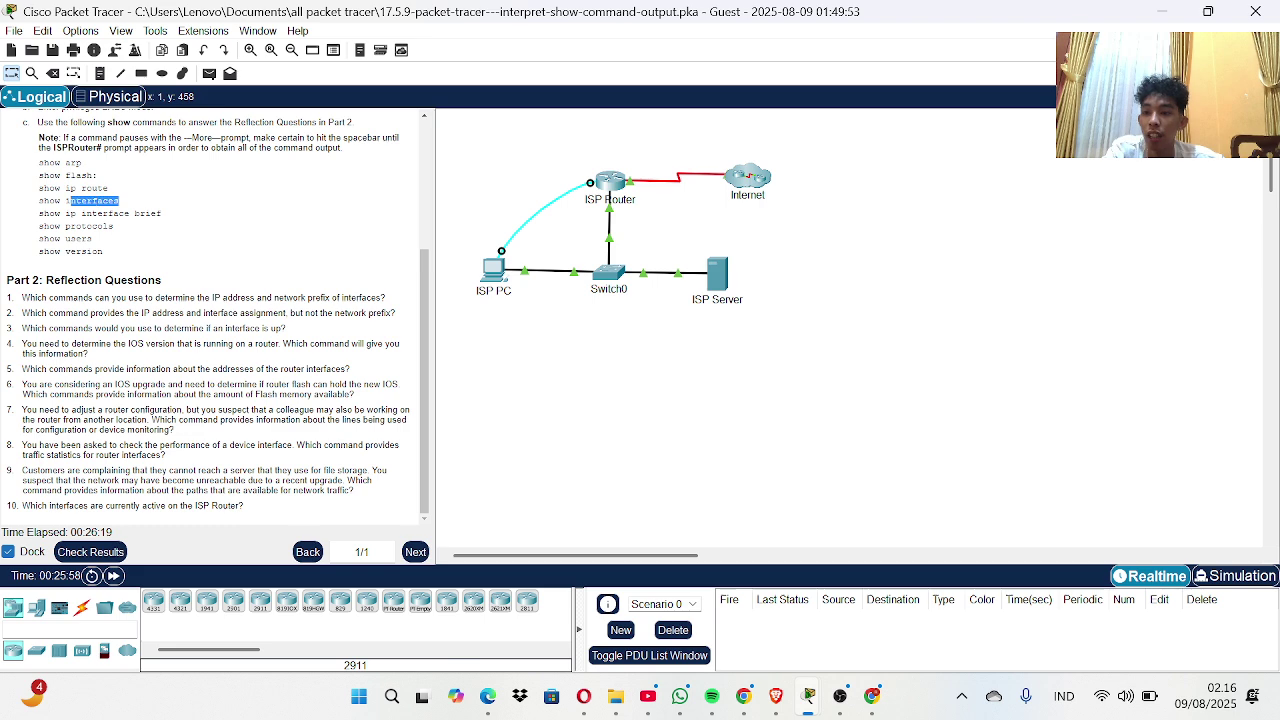
left_click(112, 204)
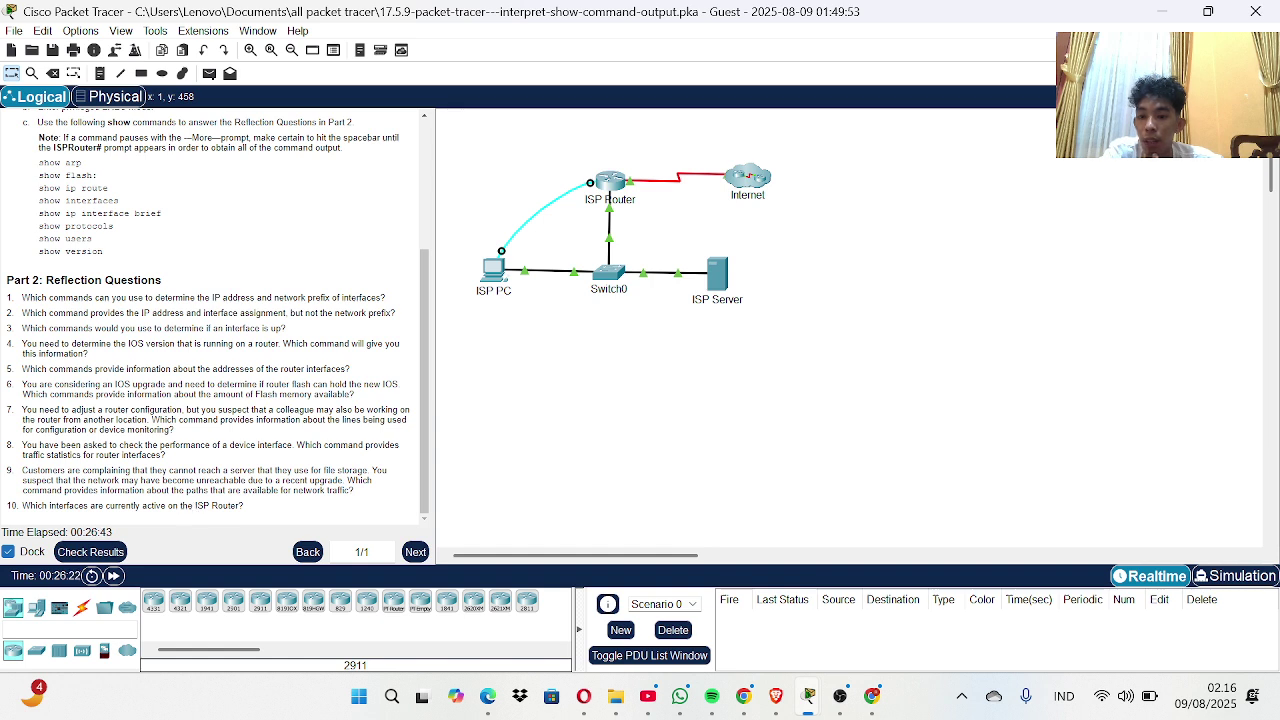
- Read the translated questions 8 to 10, then examine the show ip route entry in the Packet Tracer command list
mouse_move(872, 700)
left_click(938, 520)
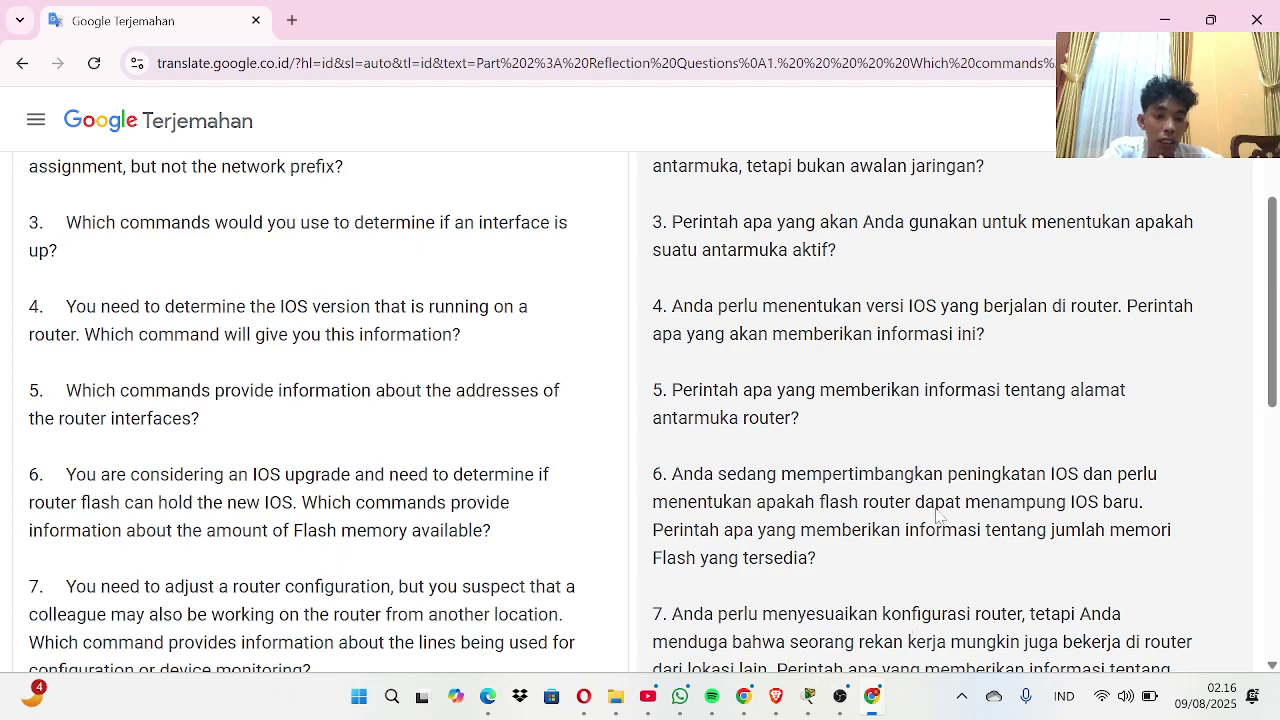
scroll(938, 515, "down", 5)
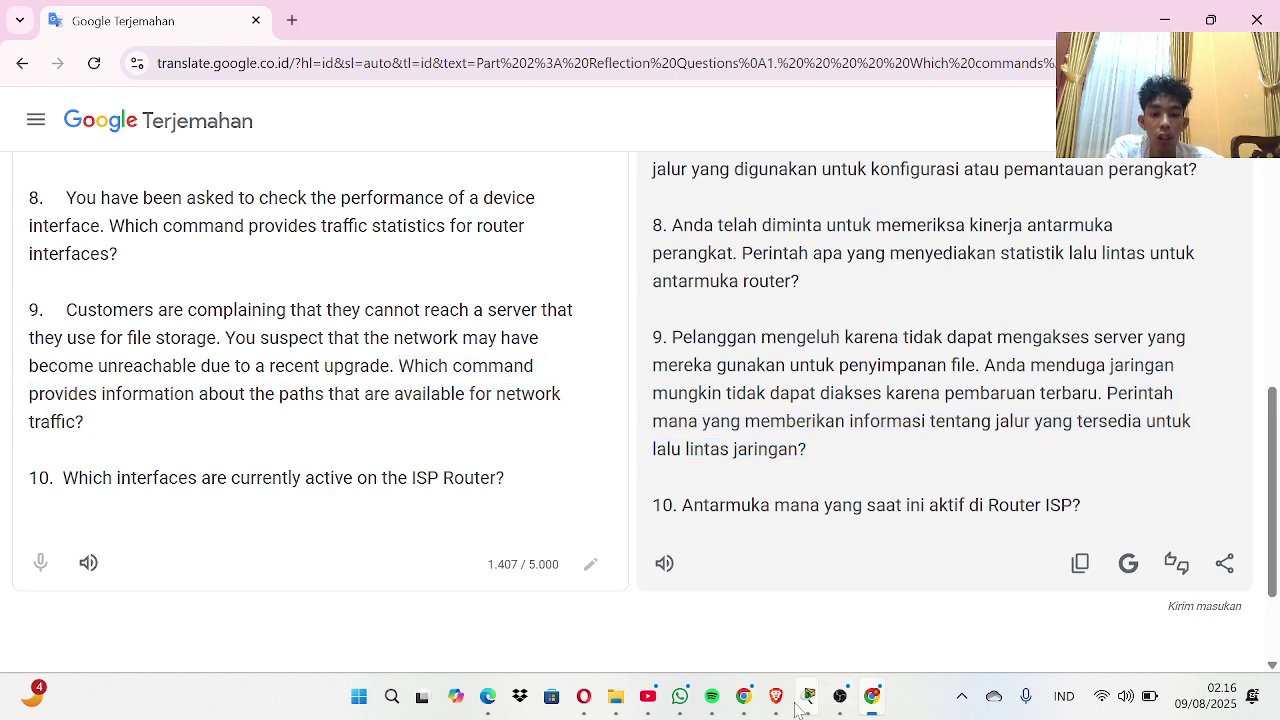
mouse_move(805, 700)
left_click(765, 600)
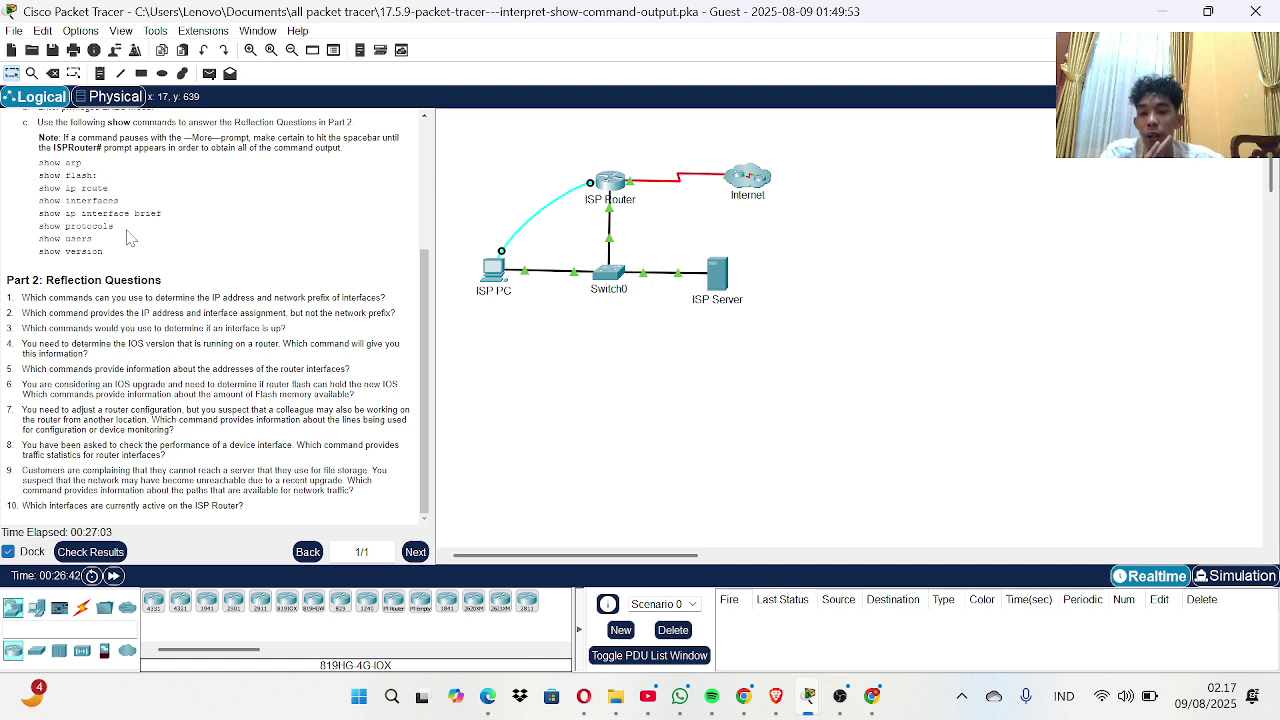
left_click_drag(114, 190, 40, 197)
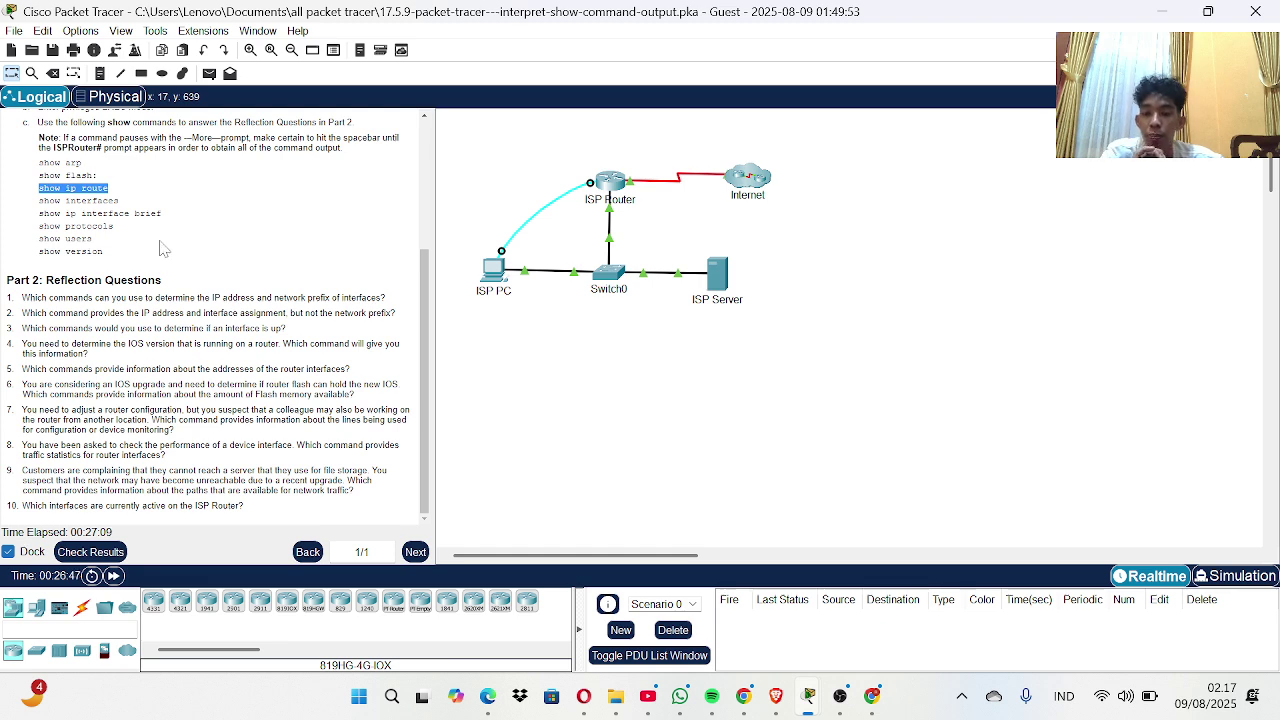
left_click(268, 345)
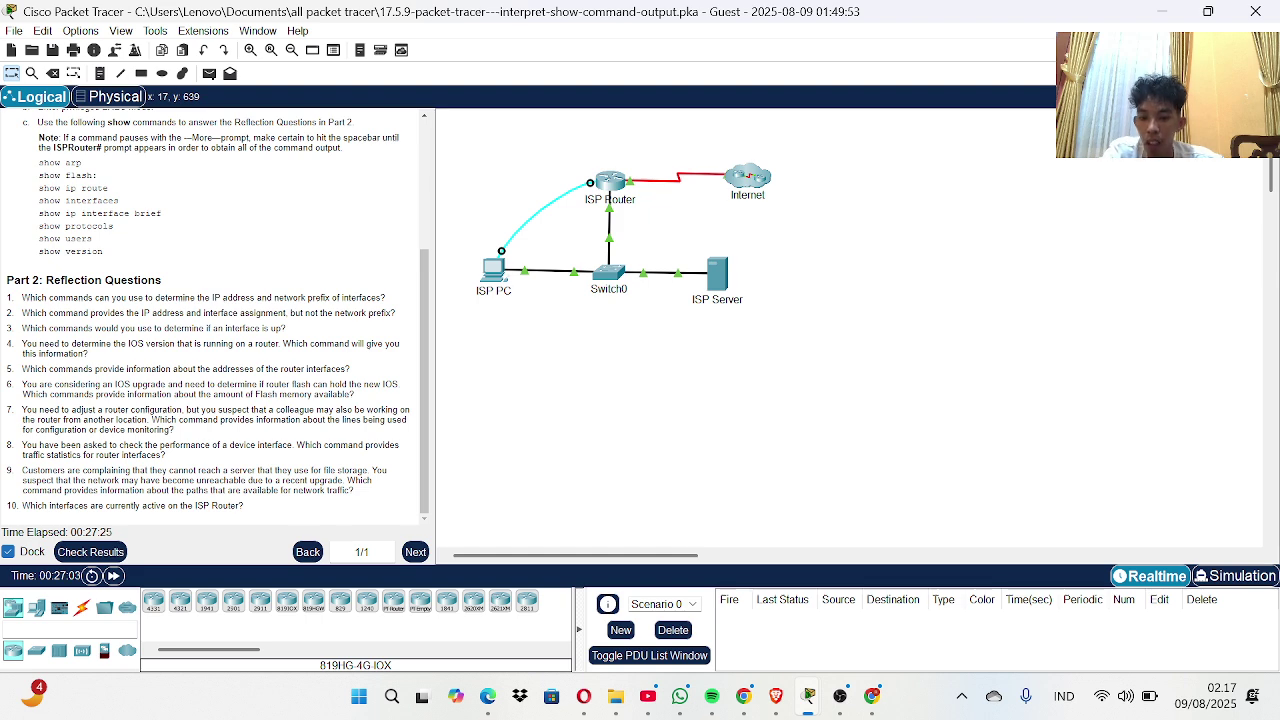
- Recheck the Indonesian translation of question 10 and return to the activity in Cisco Packet Tracer
left_click(873, 698)
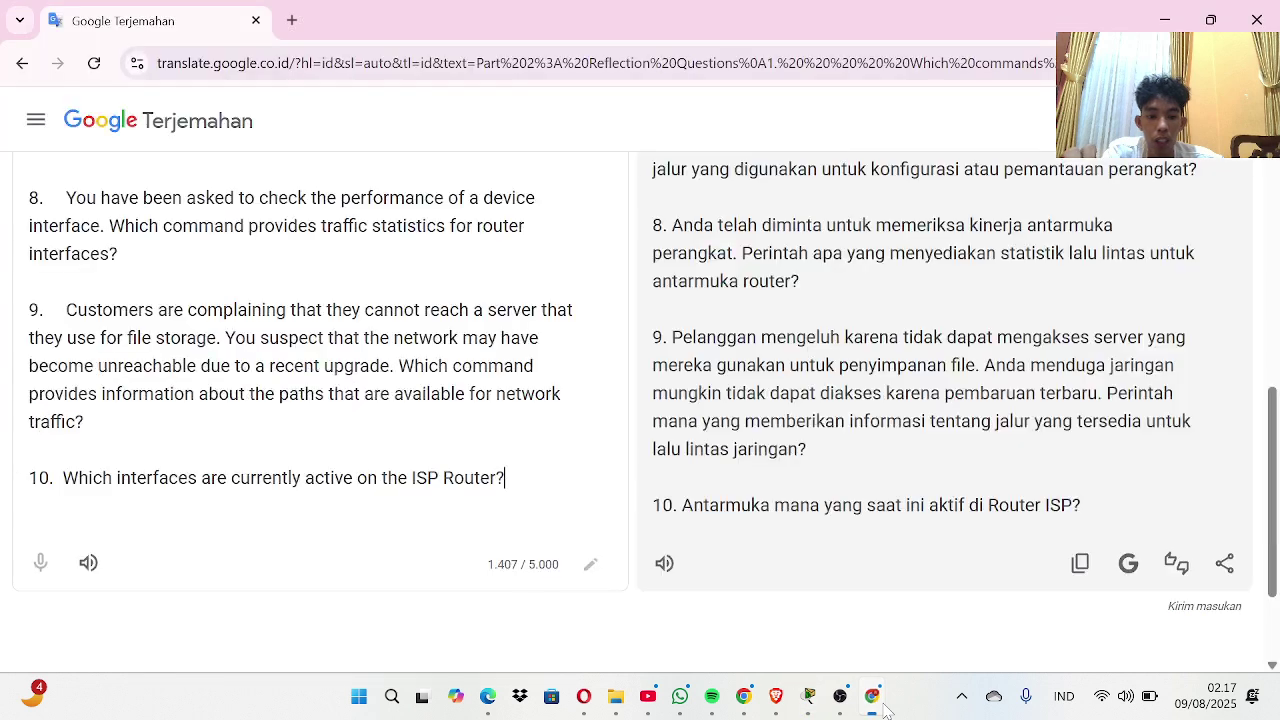
mouse_move(806, 704)
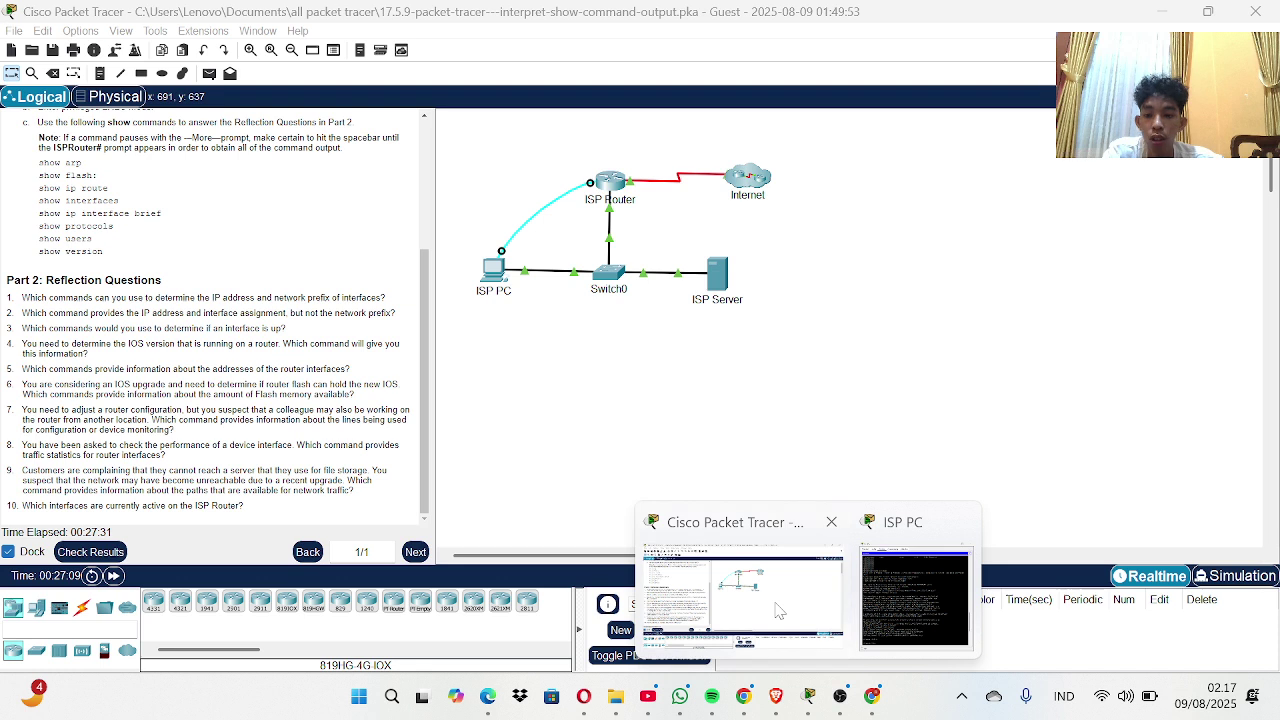
left_click(776, 607)
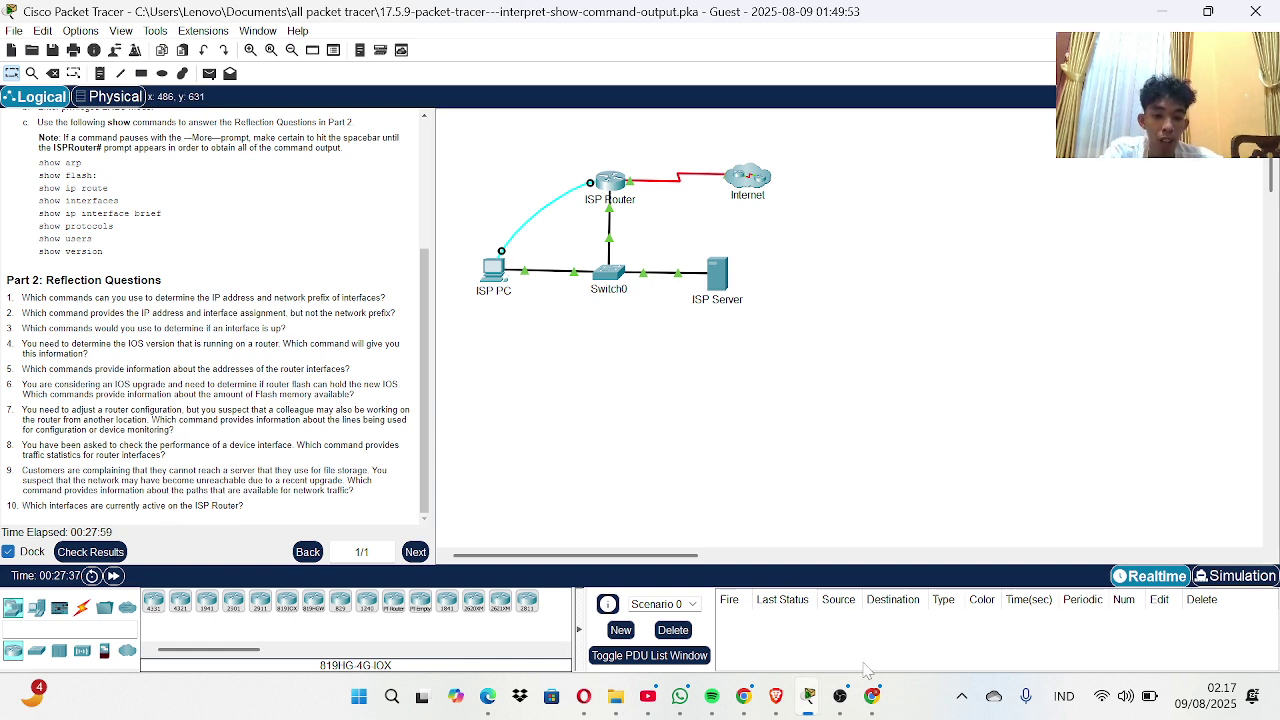
- Go back to the beginning of the activity instructions and switch to OBS Studio
scroll(369, 410, "up", 5)
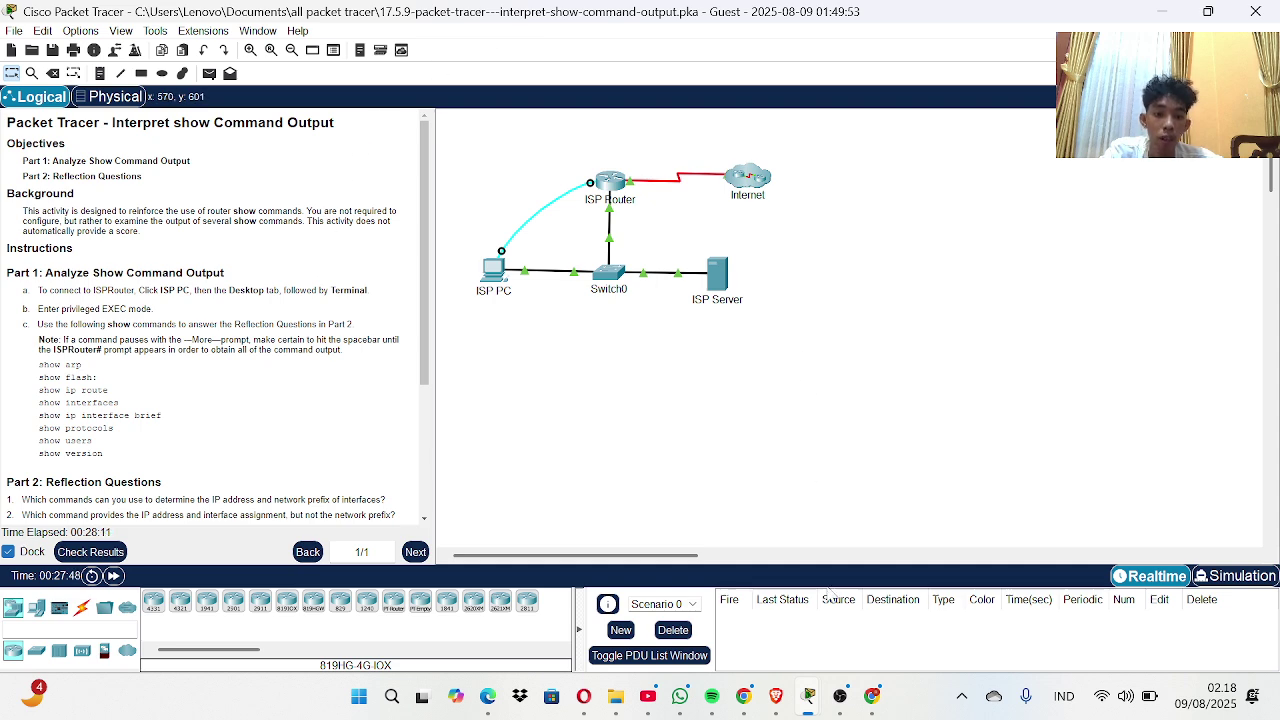
left_click(841, 698)
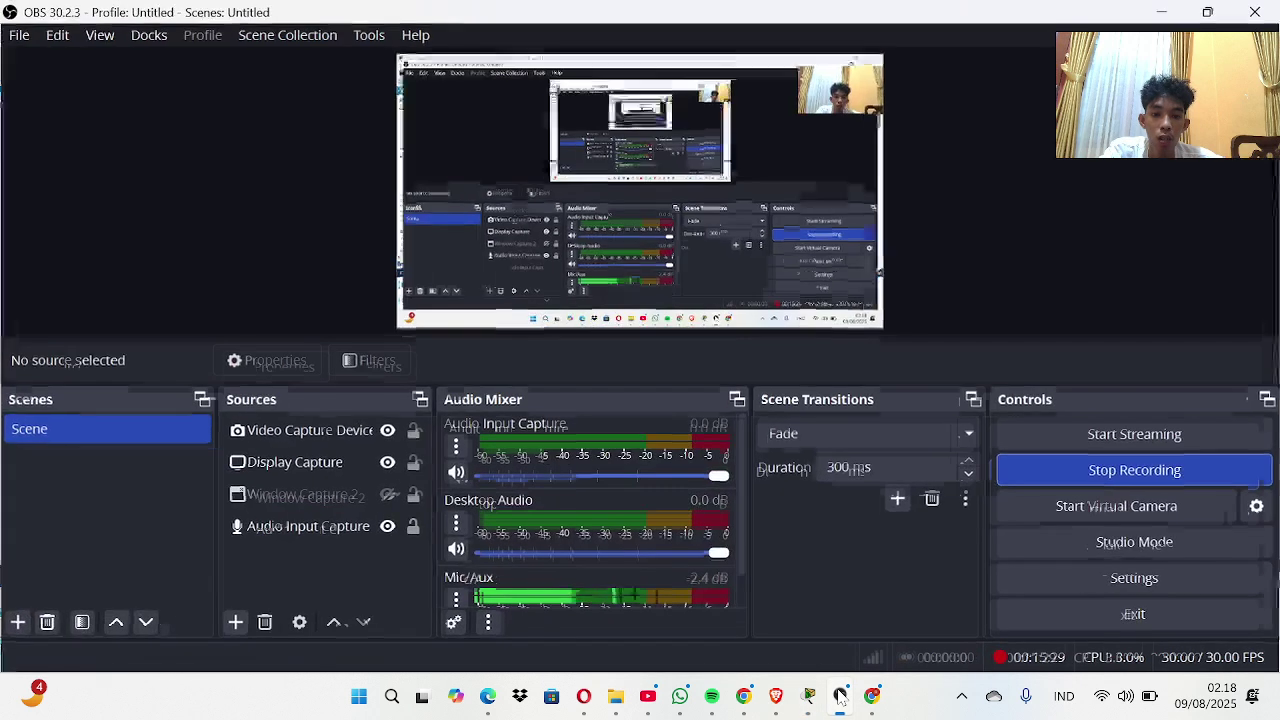